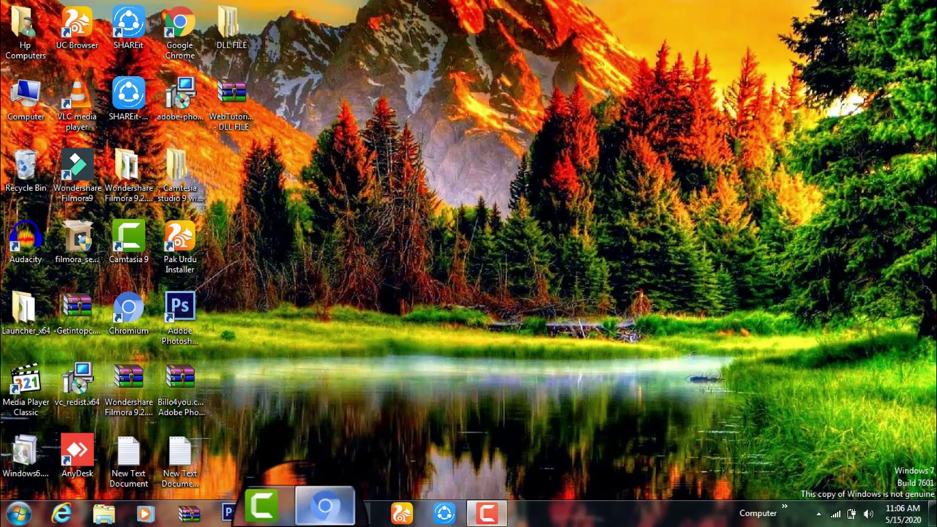
# - Close the serfbux tab and review the BitcoinPTC home page stats and member benefits
pyautogui.click(315, 450)
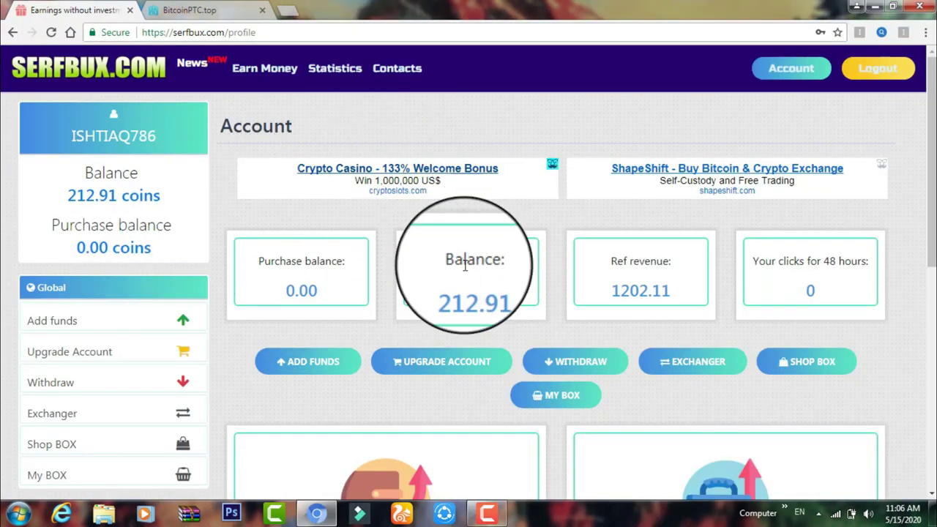
pyautogui.click(129, 10)
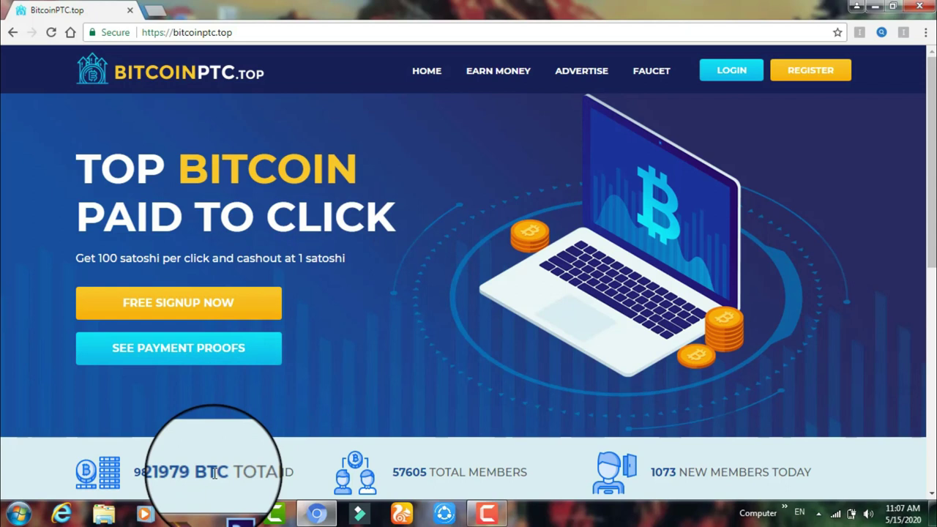
pyautogui.moveTo(201, 468); pyautogui.dragTo(136, 468)
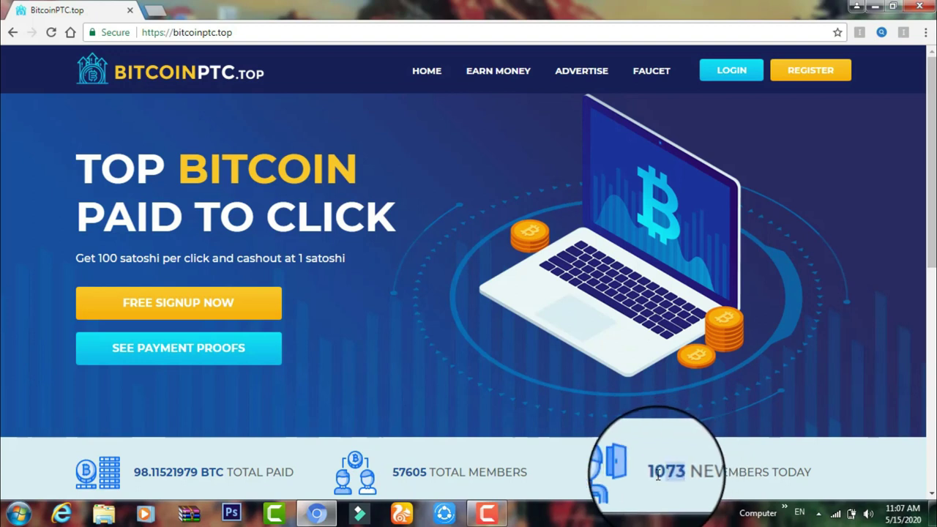
pyautogui.doubleClick(692, 464)
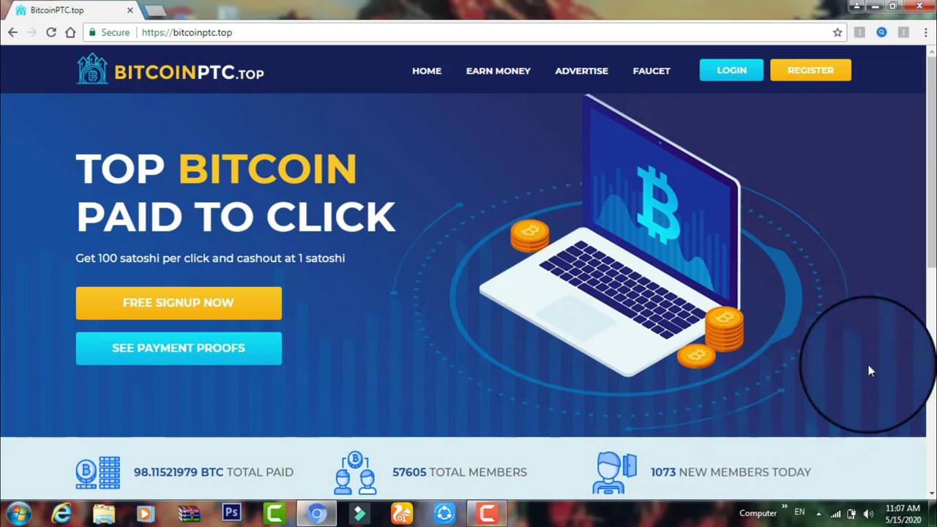
pyautogui.moveTo(931, 240); pyautogui.dragTo(929, 391)
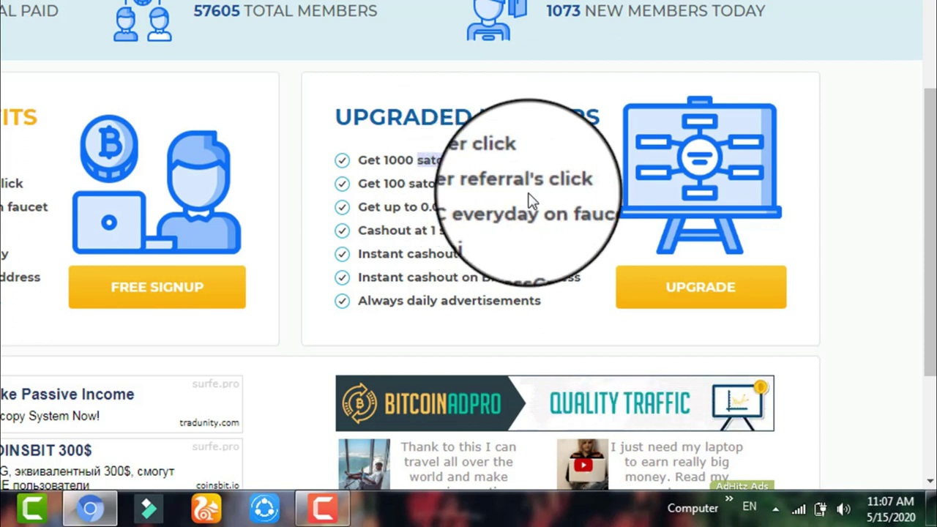
pyautogui.doubleClick(401, 184)
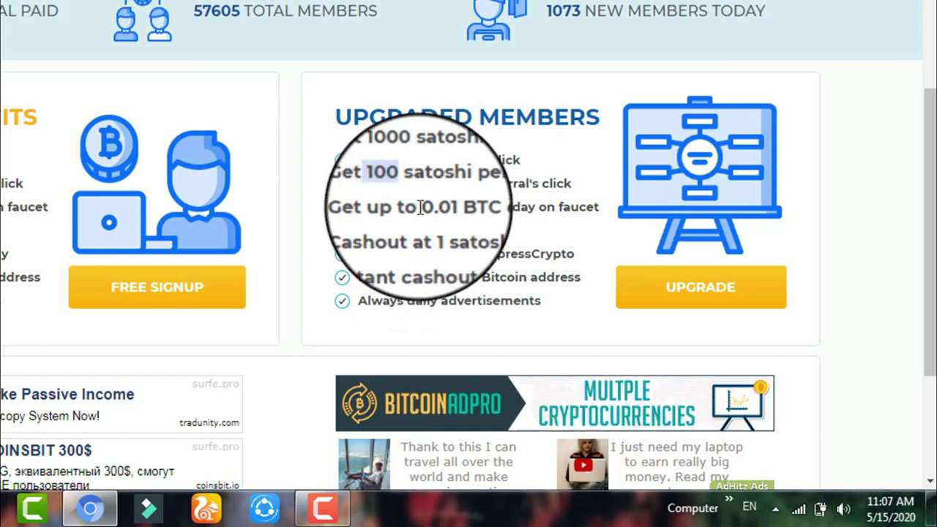
pyautogui.moveTo(422, 207); pyautogui.dragTo(444, 208)
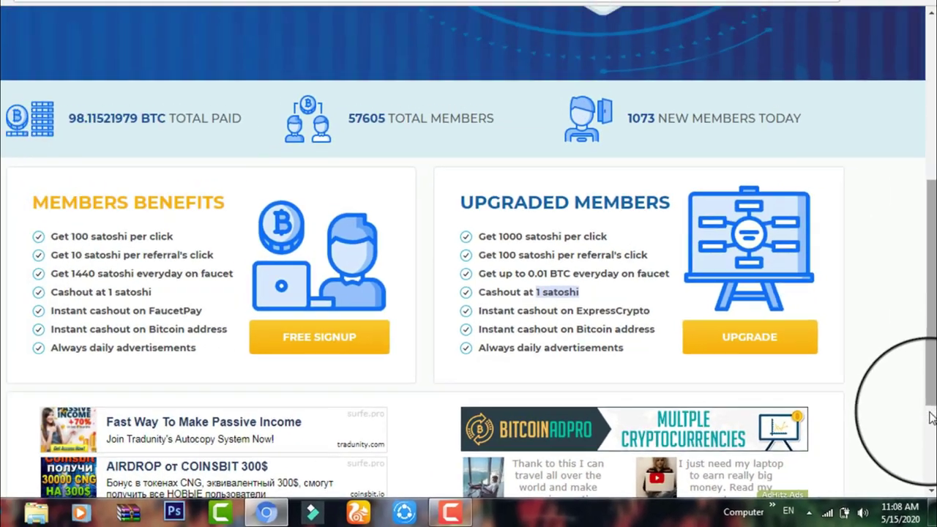
pyautogui.scroll(-3, 929, 395)
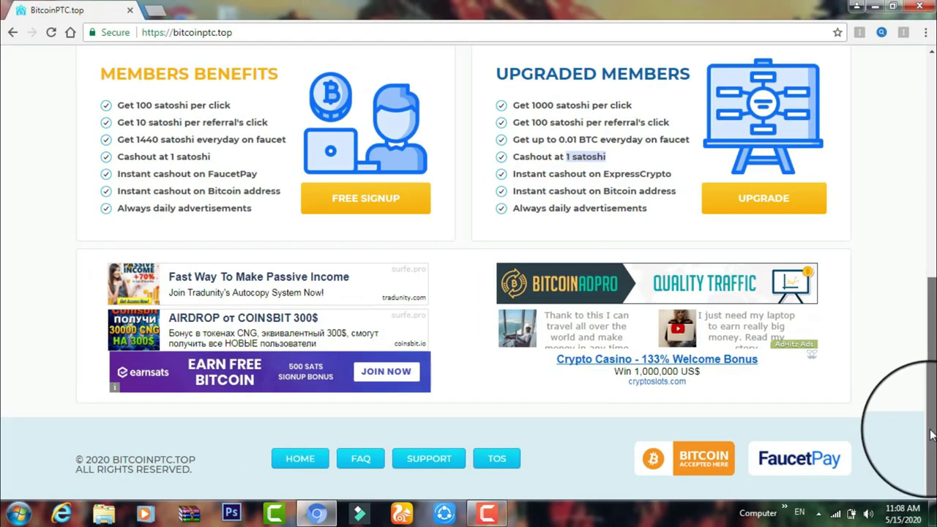
pyautogui.scroll(5, 928, 208)
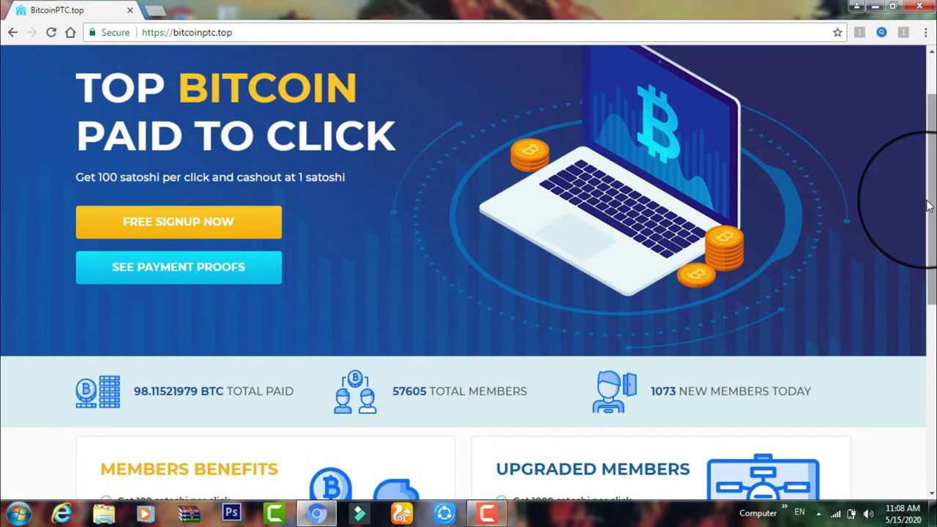
# - Browse the Proof of Payments table of completed payouts, then go to registration
pyautogui.click(174, 283)
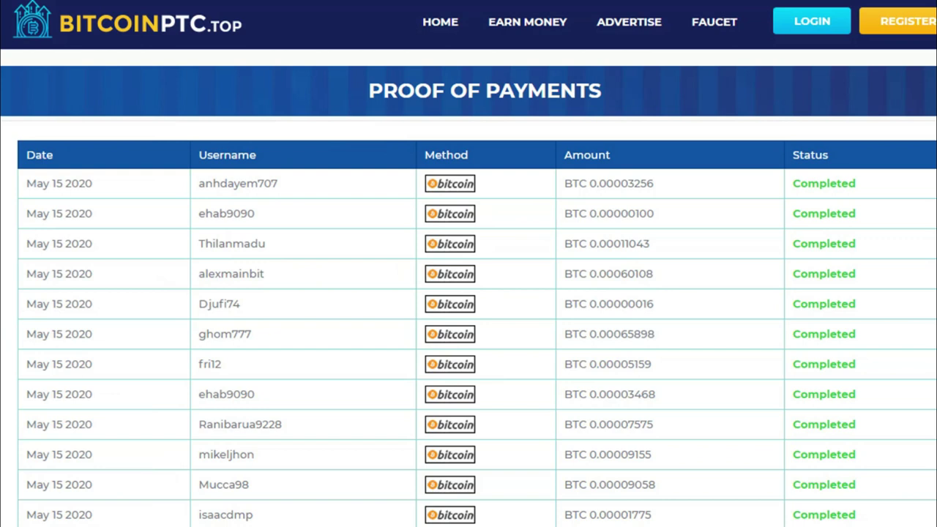
pyautogui.scroll(-15, 468, 292)
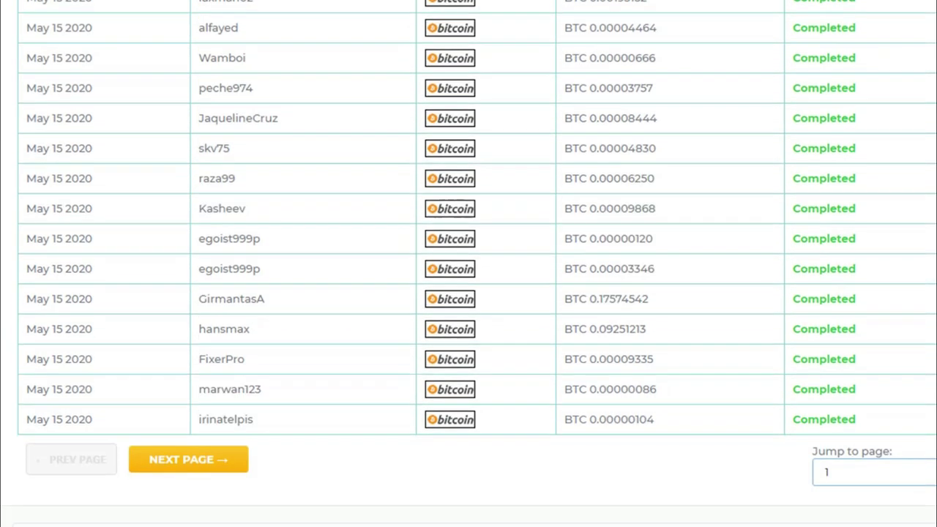
pyautogui.scroll(15, 928, 157)
pyautogui.scroll(2, 928, 157)
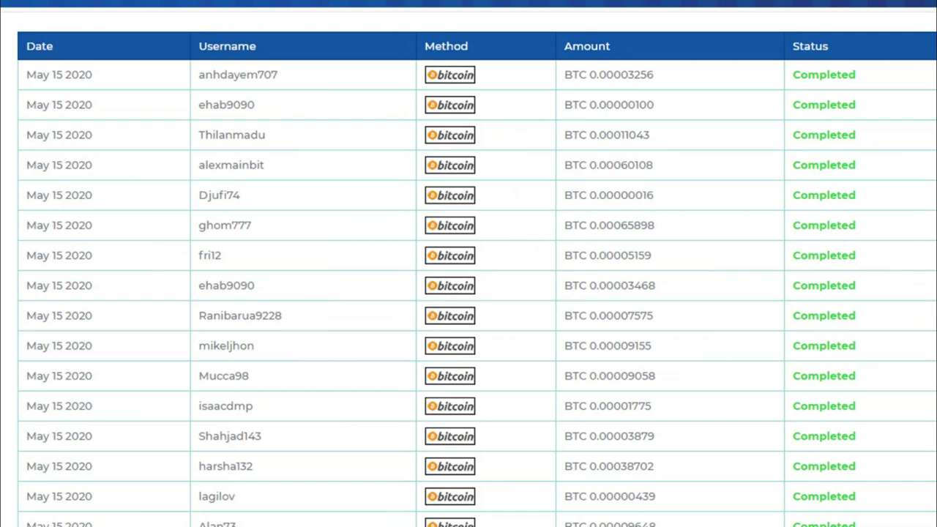
pyautogui.scroll(2, 584, 211)
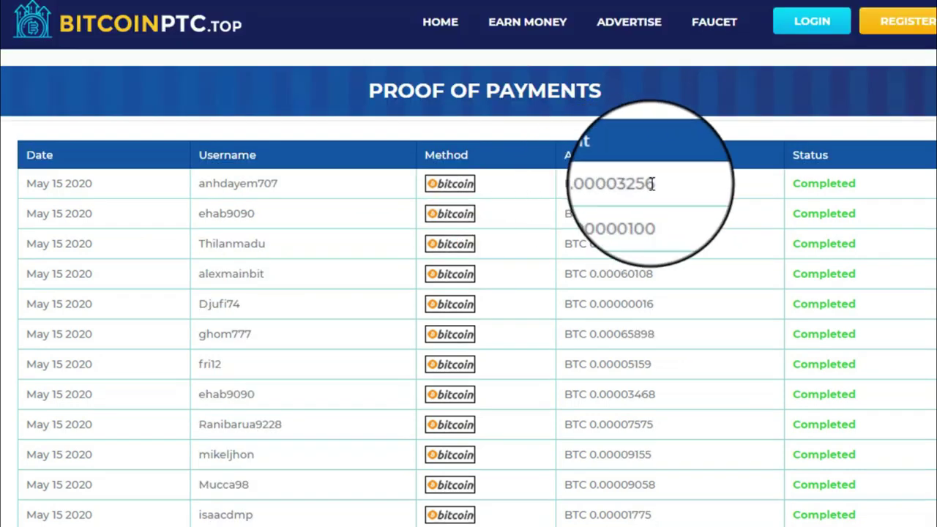
pyautogui.click(633, 212)
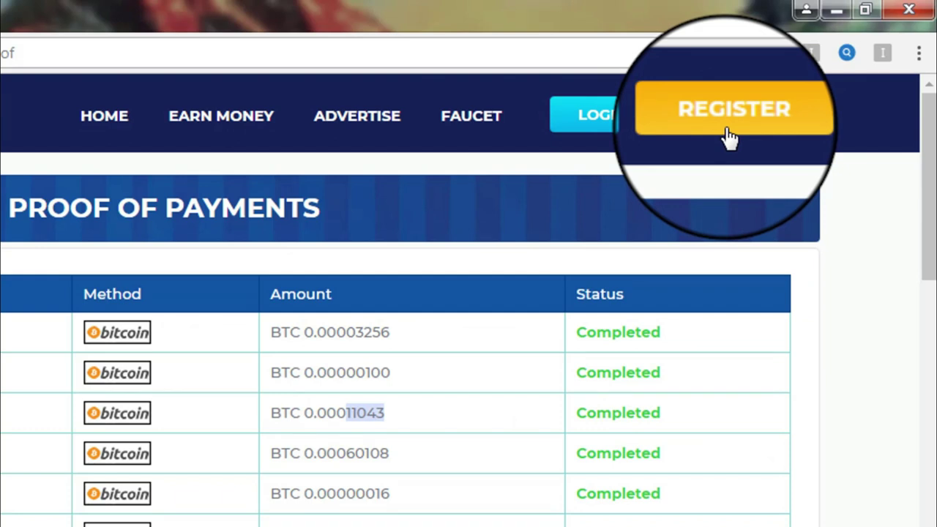
pyautogui.click(730, 137)
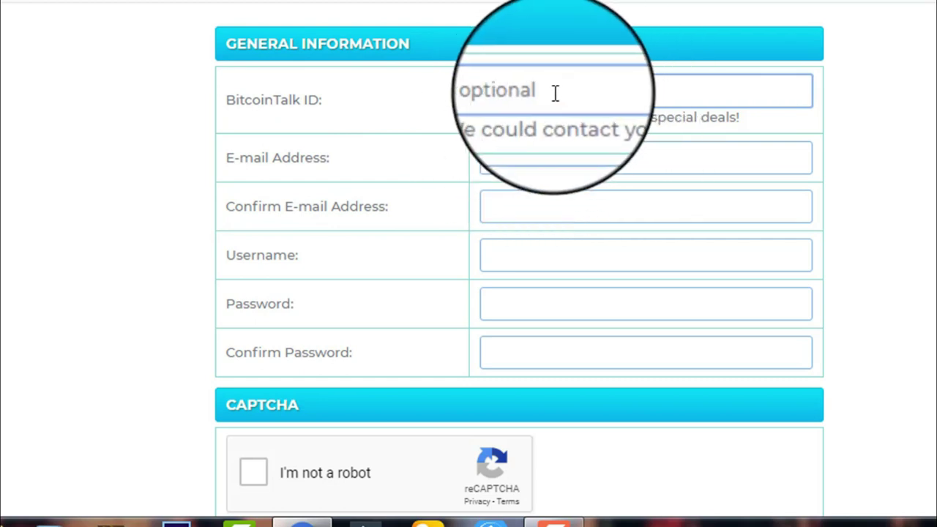
# - Fill in the e-mail address and its confirmation from the saved autofill suggestion
pyautogui.click(524, 161)
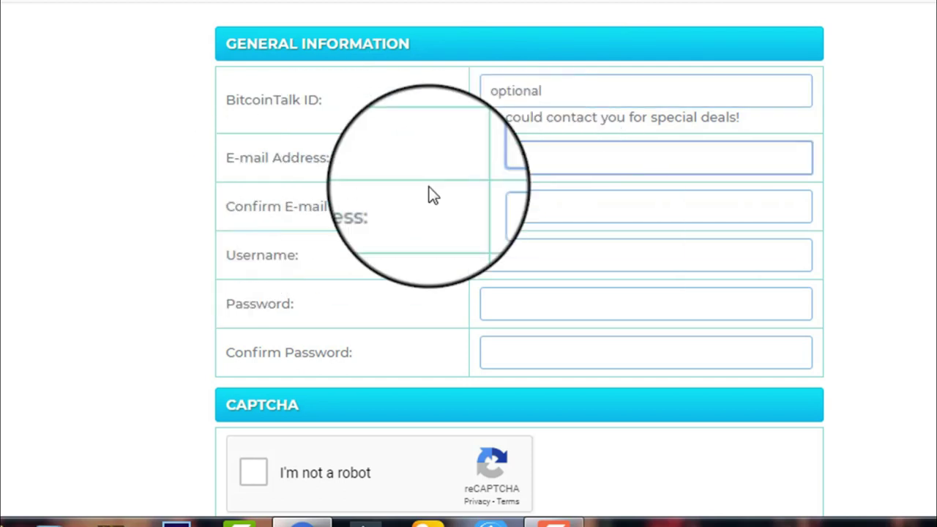
pyautogui.press('Down')
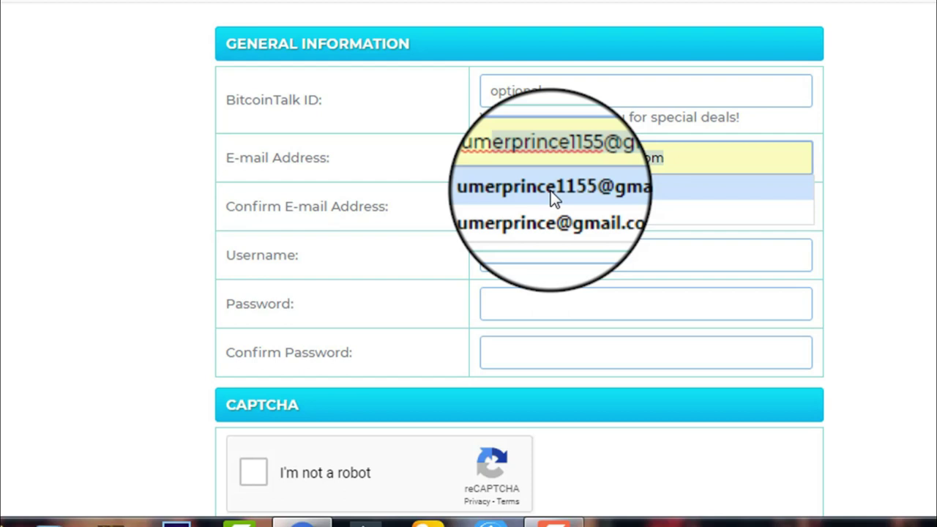
pyautogui.click(550, 190)
pyautogui.click(527, 209)
pyautogui.write('u')
pyautogui.press('Down')
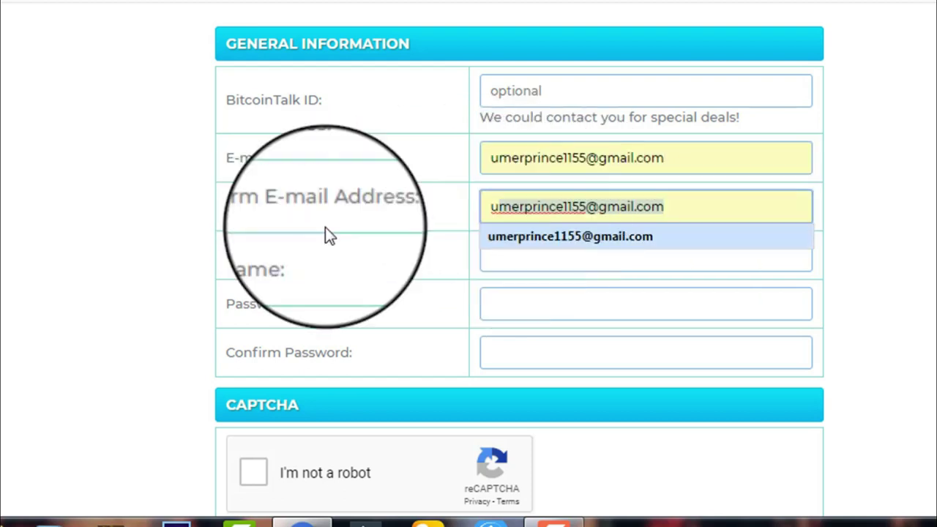
pyautogui.press('Return')
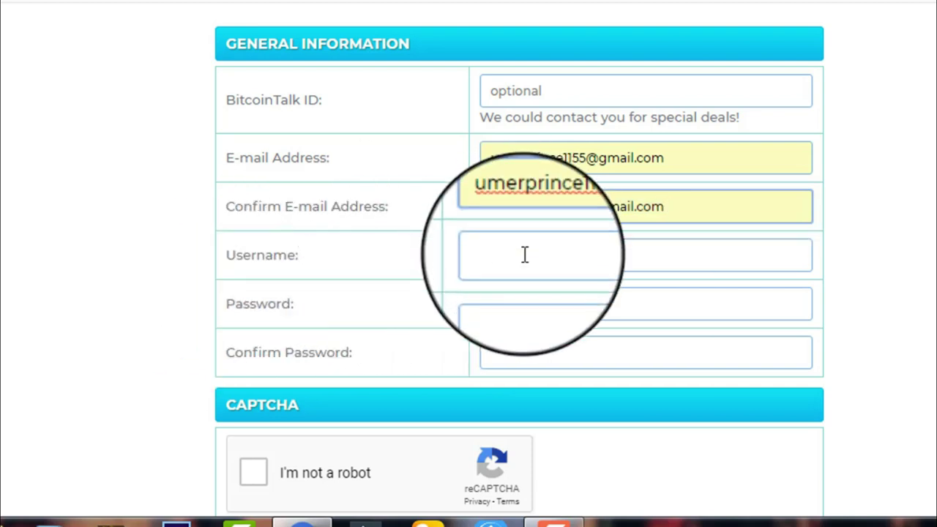
# - Use the suggested username and enter the account password in both password fields
pyautogui.click(525, 255)
pyautogui.write('umerprince1155')
pyautogui.click(529, 287)
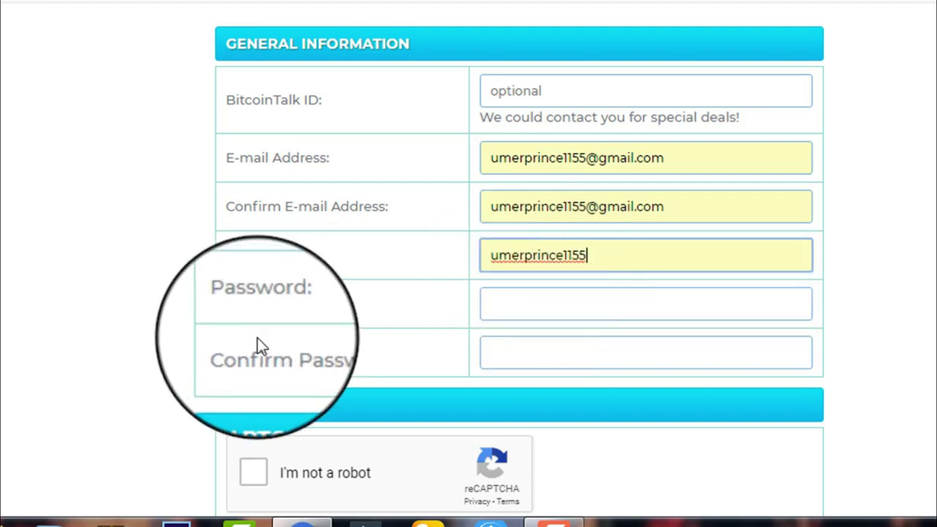
pyautogui.click(520, 317)
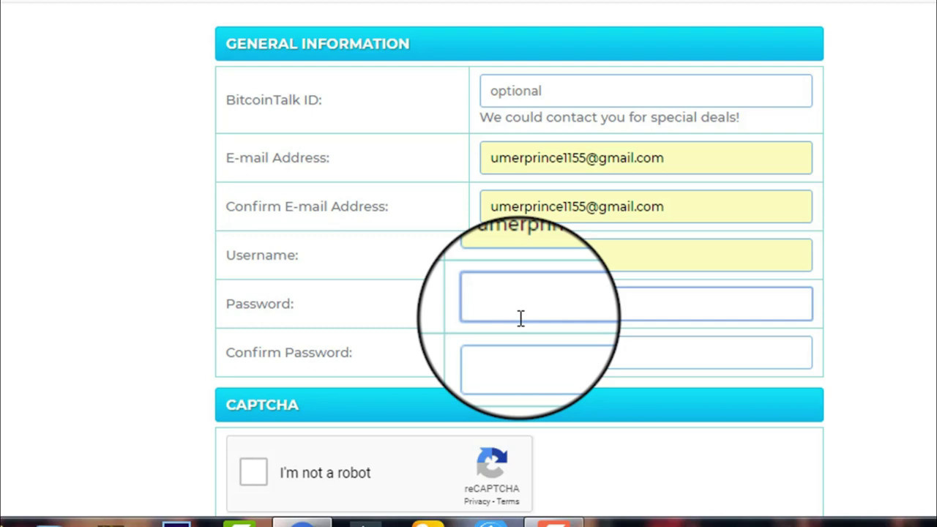
pyautogui.write('•••••')
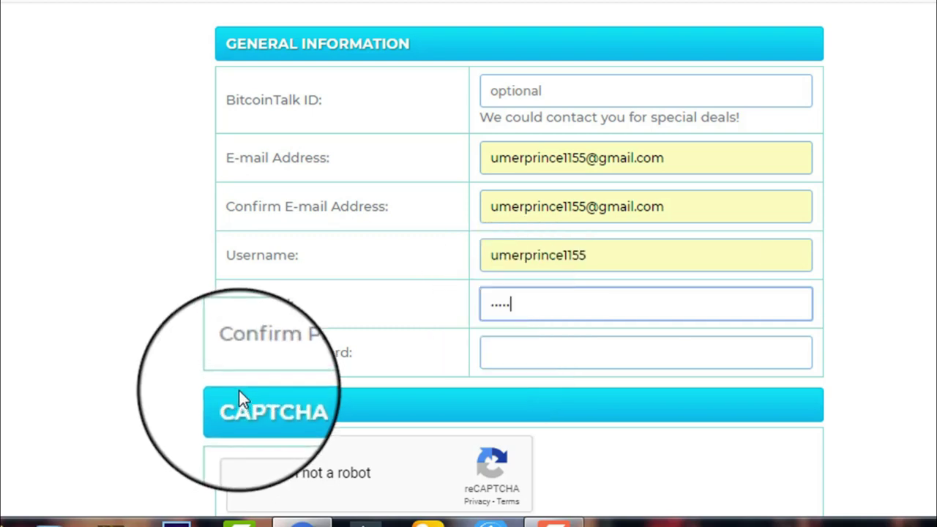
pyautogui.write('•••')
pyautogui.click(524, 356)
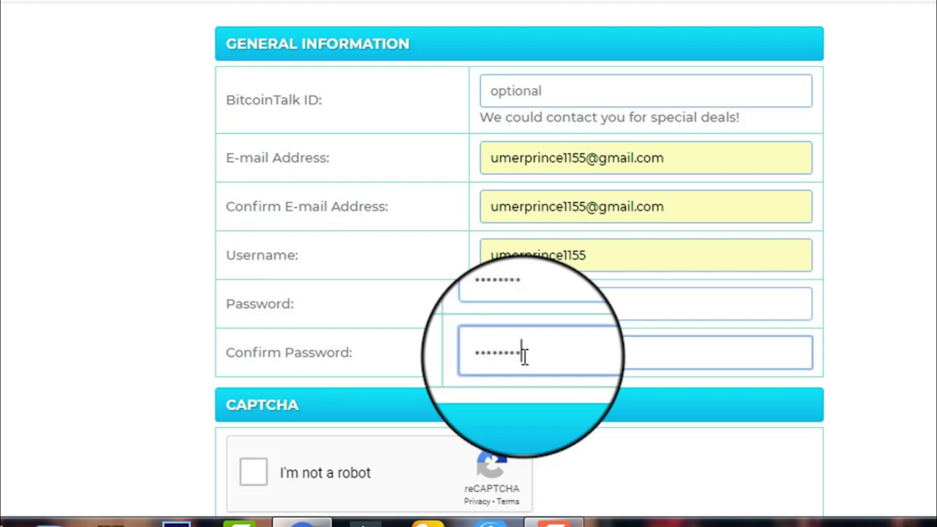
pyautogui.scroll(-2, 519, 292)
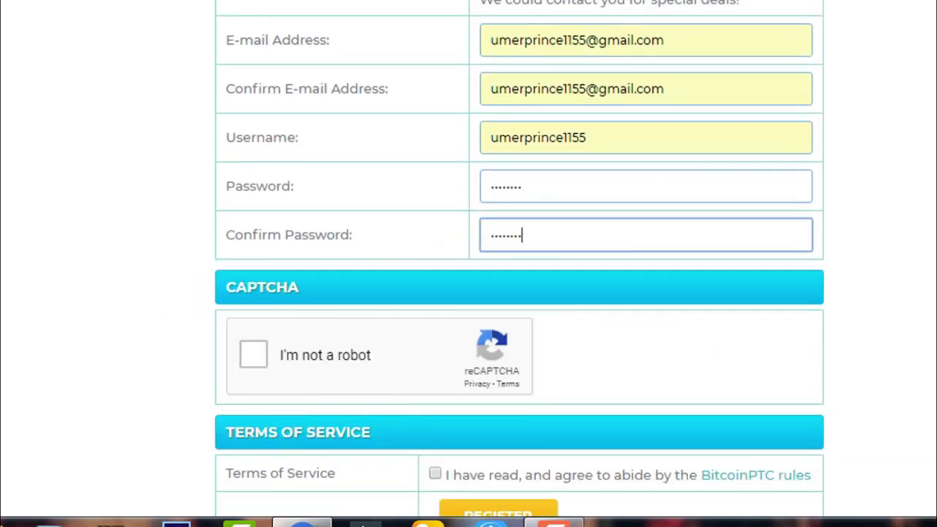
pyautogui.scroll(-2, 292, 249)
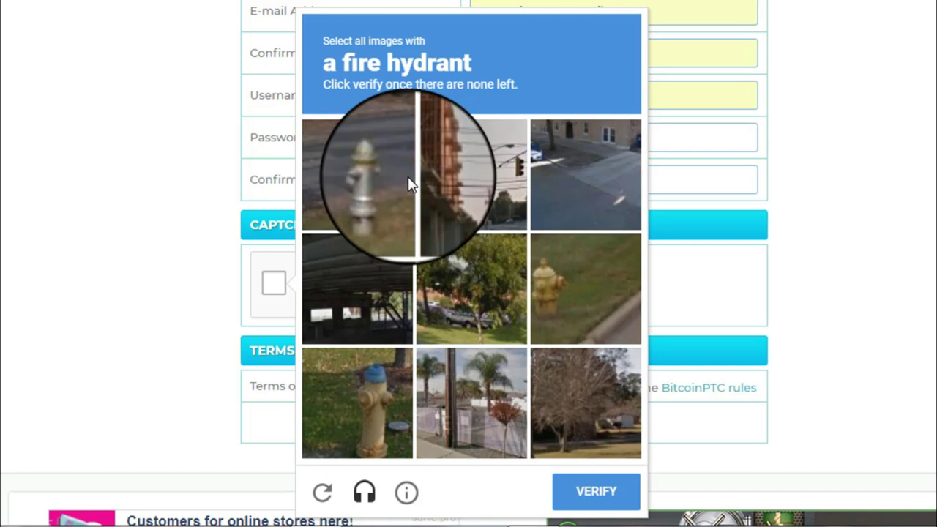
# - Mark the fire-hydrant images and verify, tick the rules checkbox, then REGISTER
pyautogui.moveTo(419, 62); pyautogui.dragTo(480, 65)
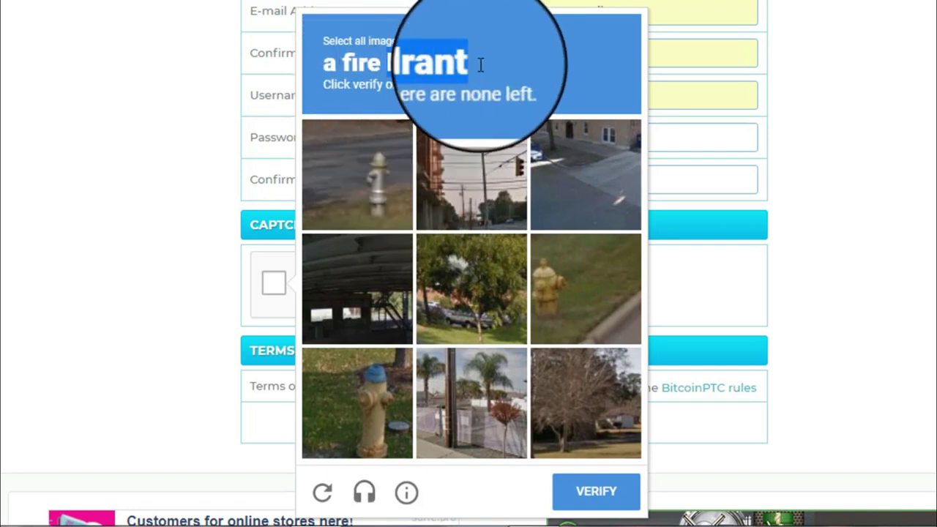
pyautogui.click(370, 185)
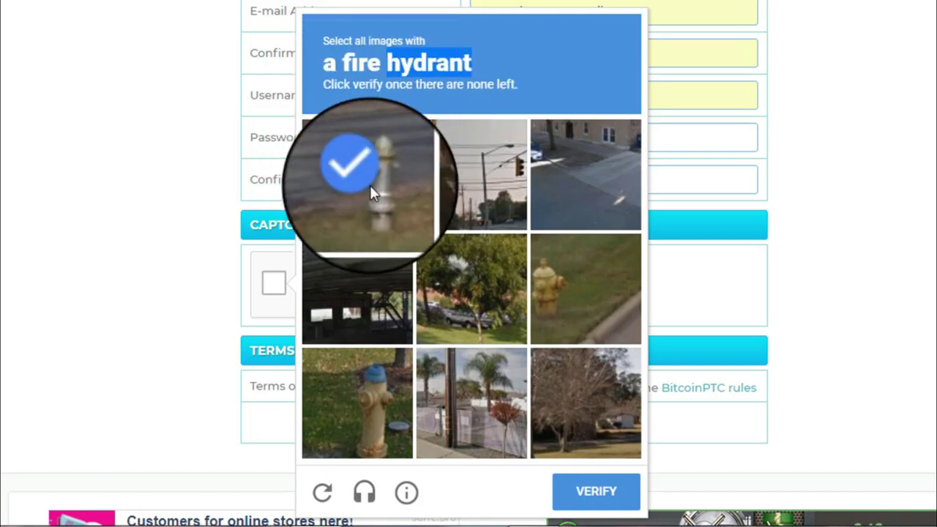
pyautogui.click(375, 384)
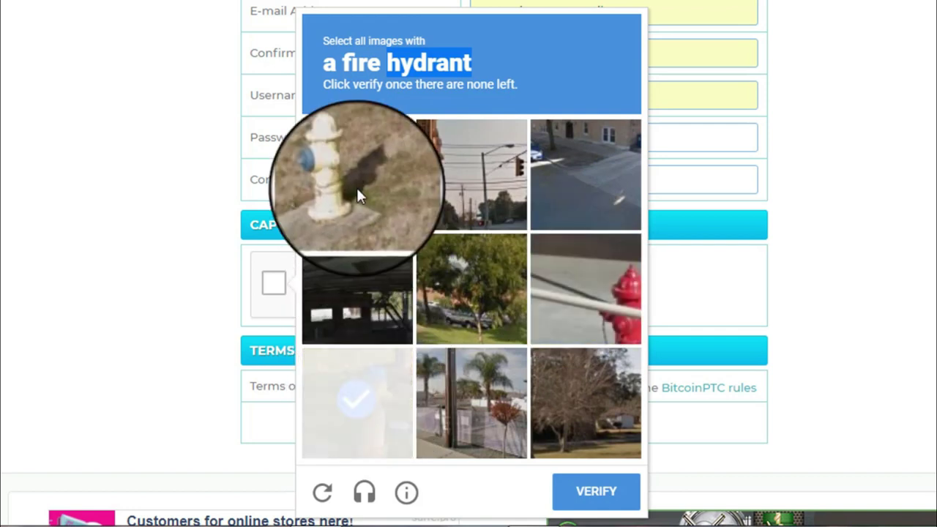
pyautogui.click(357, 192)
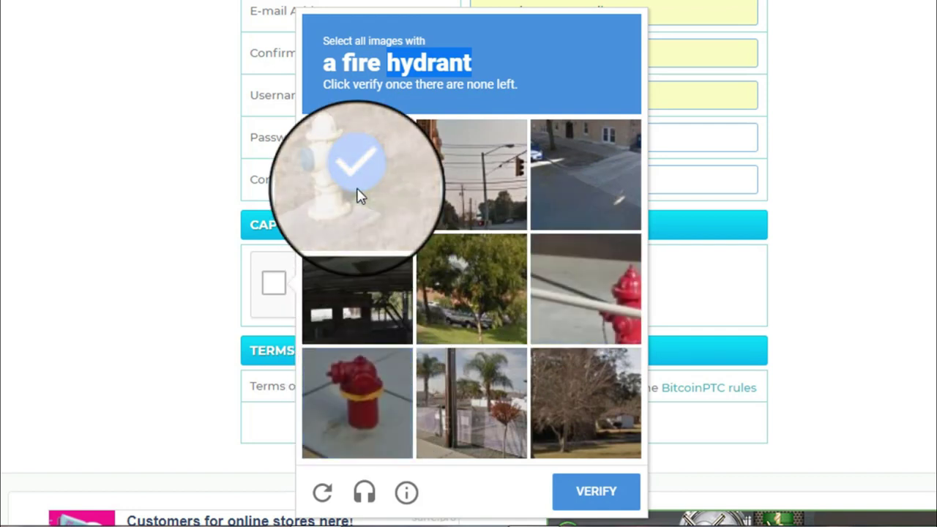
pyautogui.click(569, 309)
pyautogui.click(365, 388)
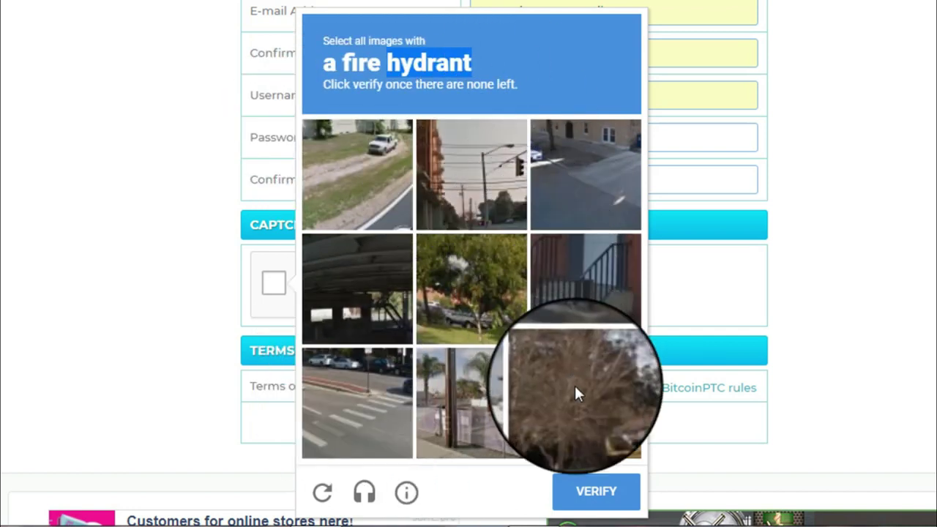
pyautogui.click(598, 489)
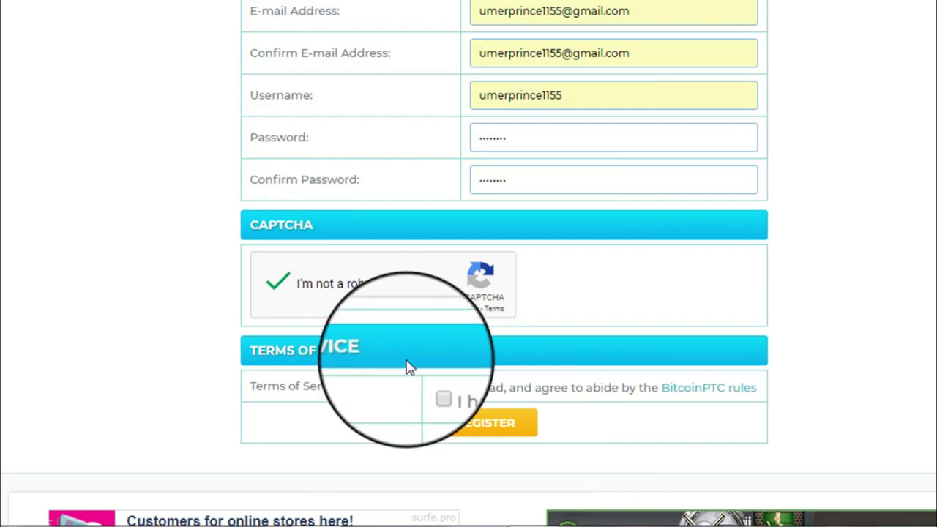
pyautogui.click(430, 387)
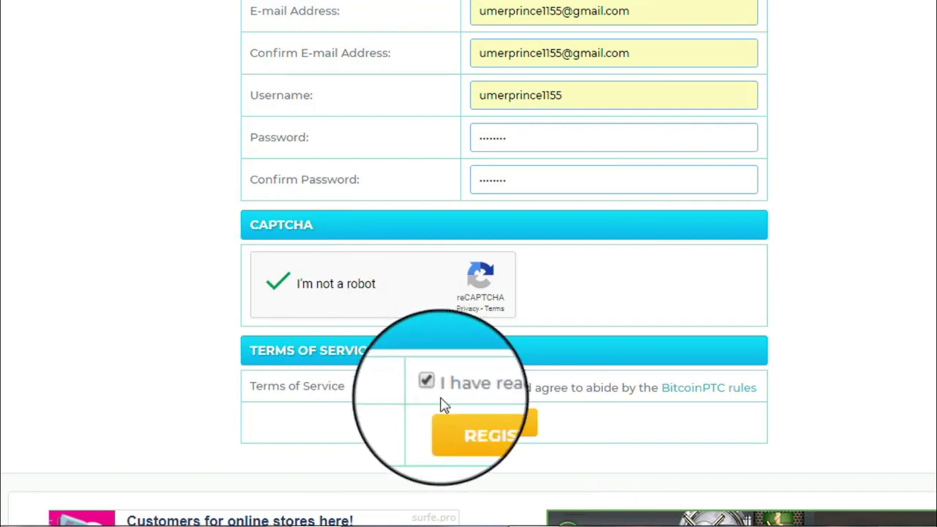
pyautogui.click(494, 436)
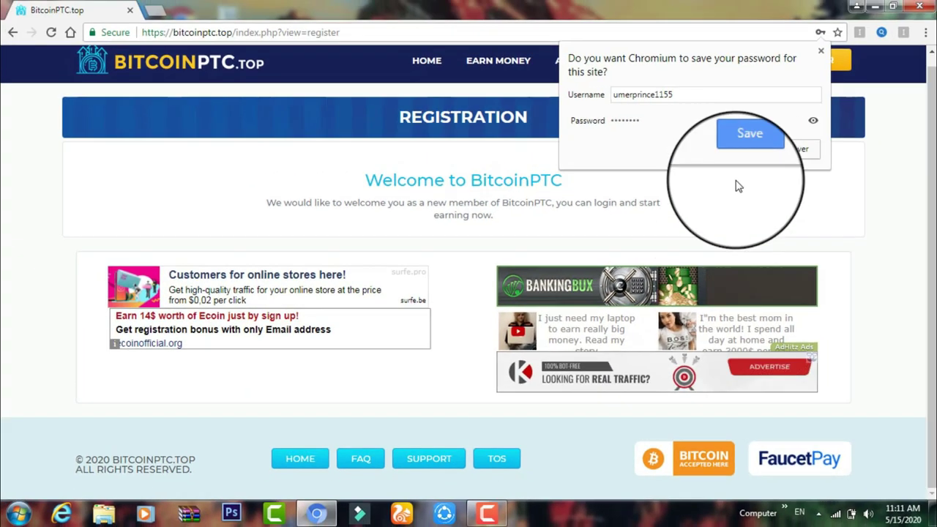
# - Save the password in Chromium, open LOGIN, and pass the traffic-light reCAPTCHA
pyautogui.click(745, 147)
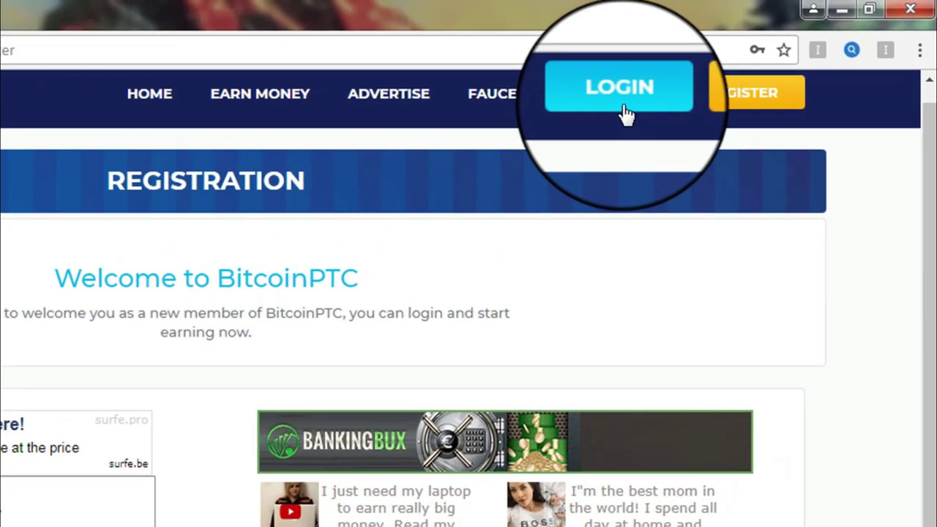
pyautogui.click(626, 113)
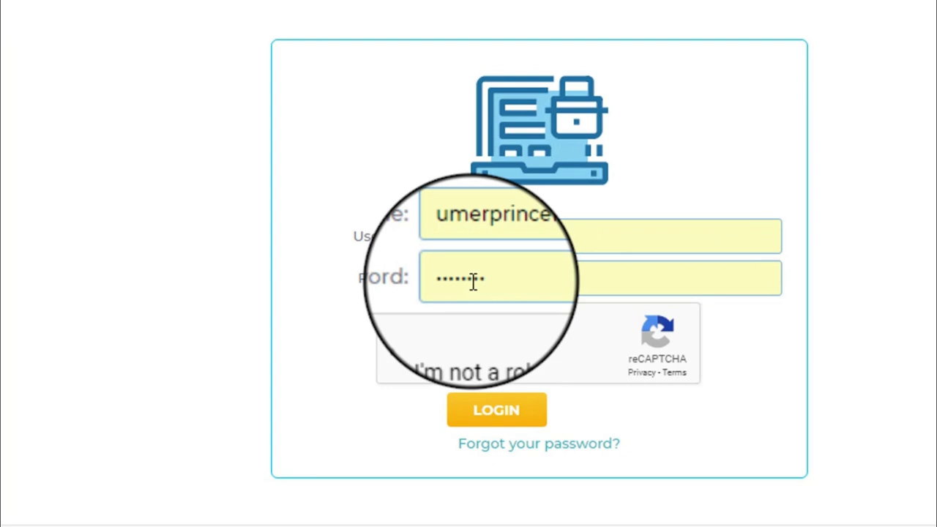
pyautogui.click(400, 344)
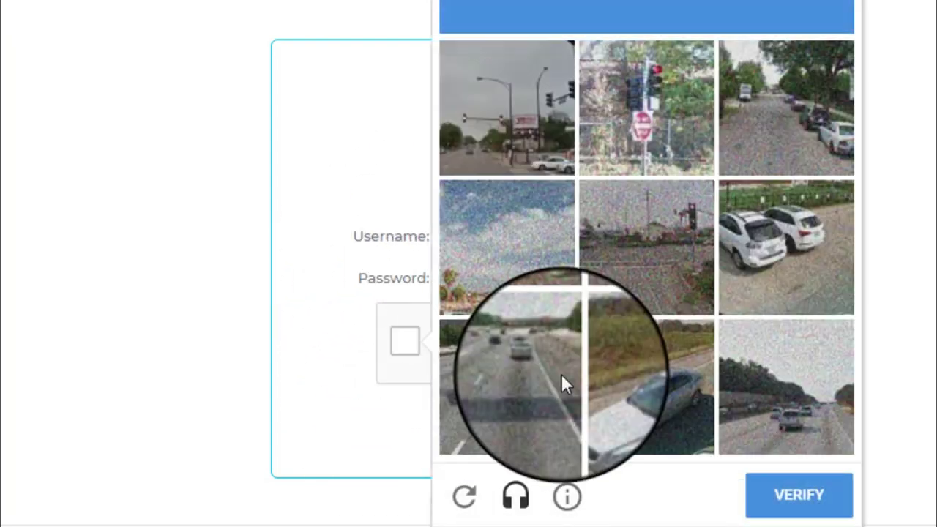
pyautogui.click(656, 103)
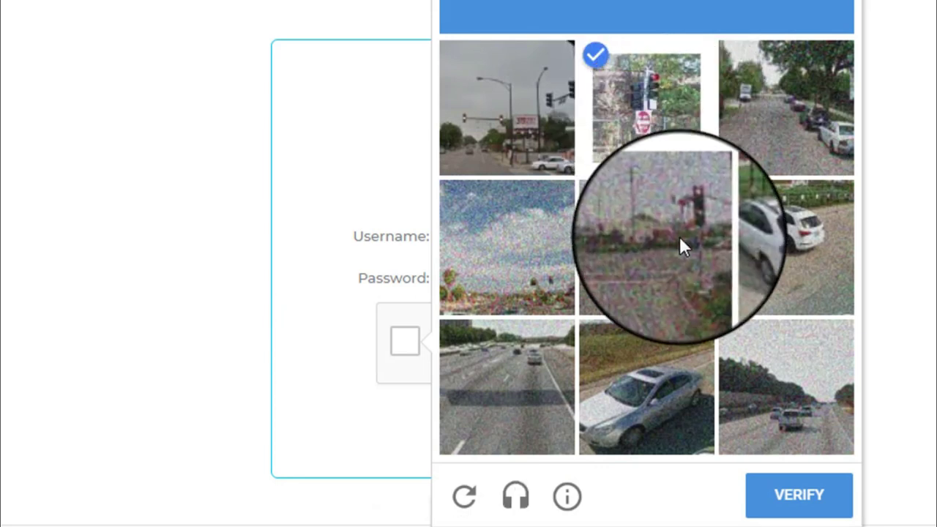
pyautogui.click(646, 247)
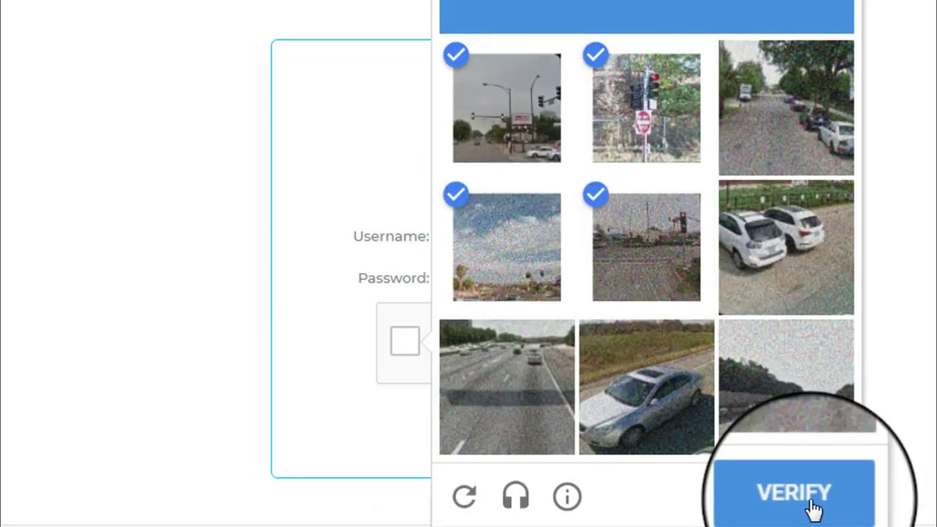
pyautogui.click(814, 504)
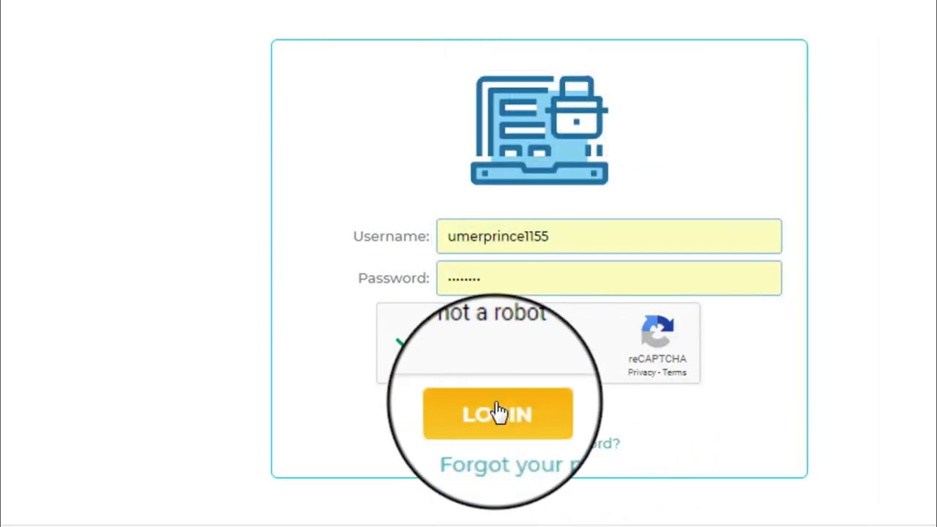
# - Log in and review the dashboard's 0.00000000 balances and Standard membership
pyautogui.click(496, 410)
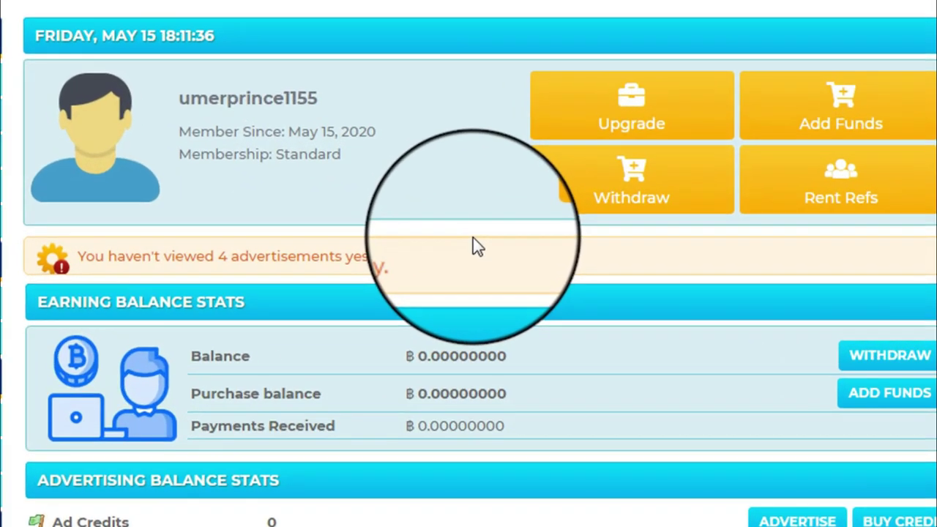
pyautogui.scroll(-1, 473, 237)
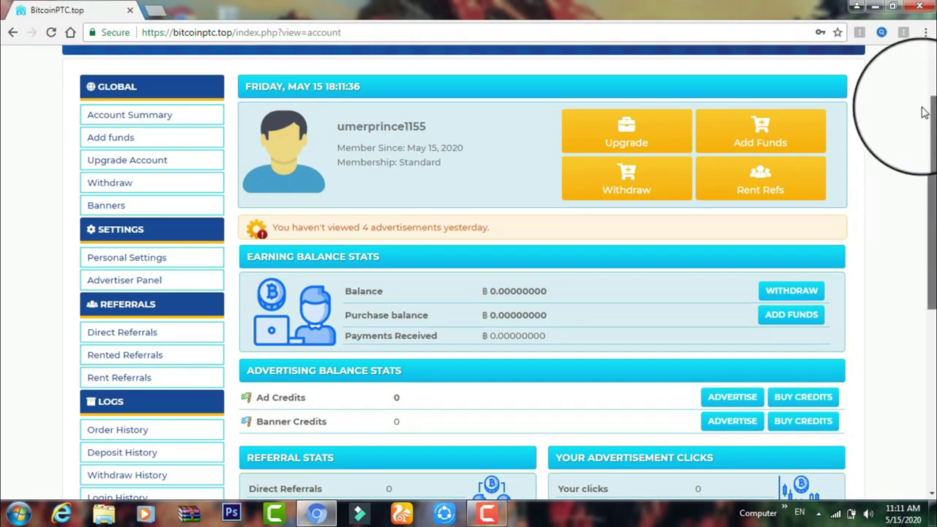
pyautogui.scroll(2, 923, 112)
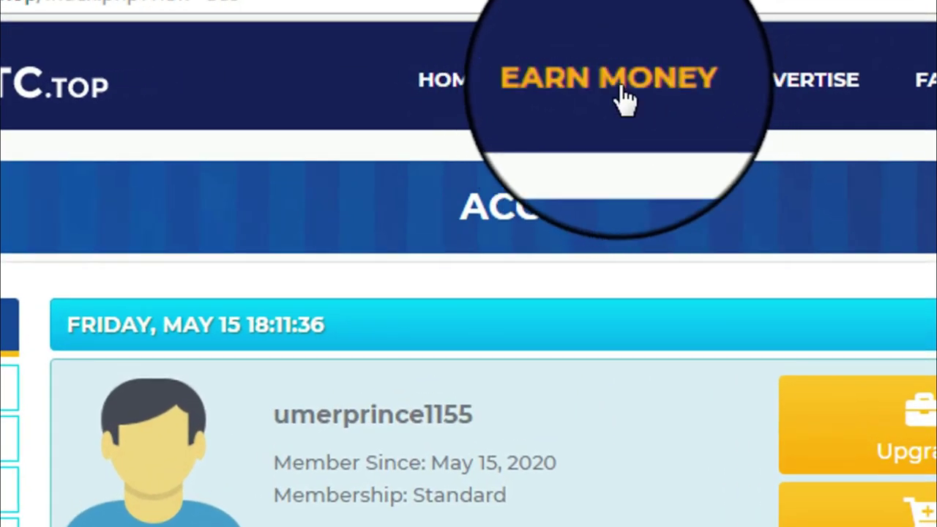
# - Open EARN MONEY and scroll to the '10 seconds' ads paying 100 satoshi each
pyautogui.click(625, 100)
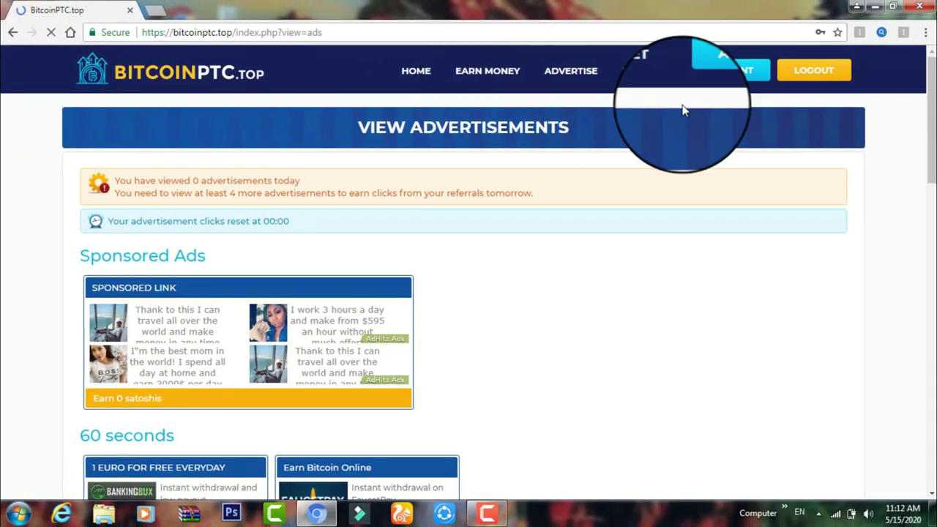
pyautogui.scroll(-1, 931, 161)
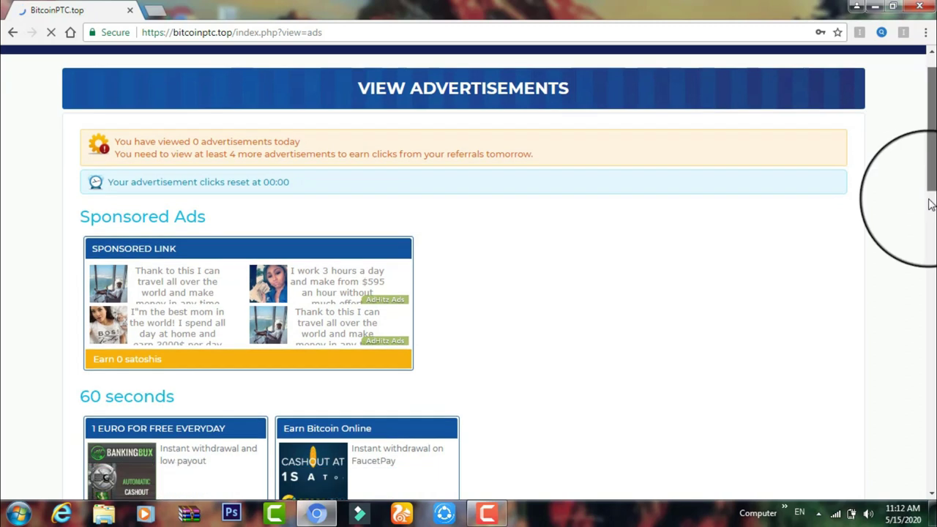
pyautogui.scroll(-4, 930, 206)
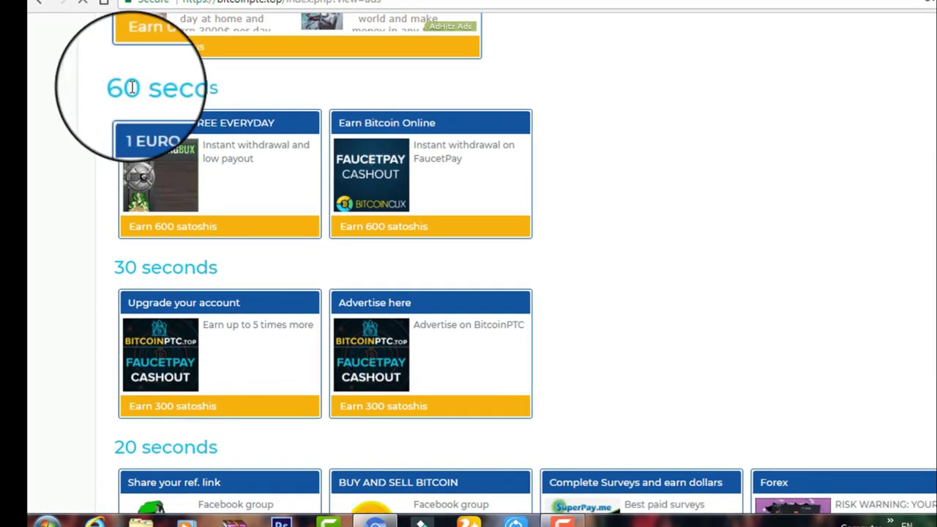
pyautogui.doubleClick(117, 88)
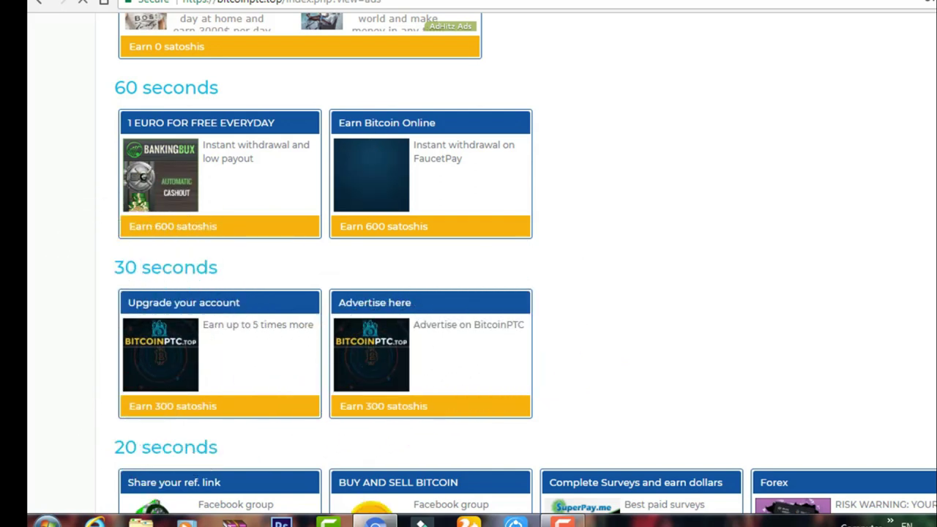
pyautogui.scroll(-4, 469, 292)
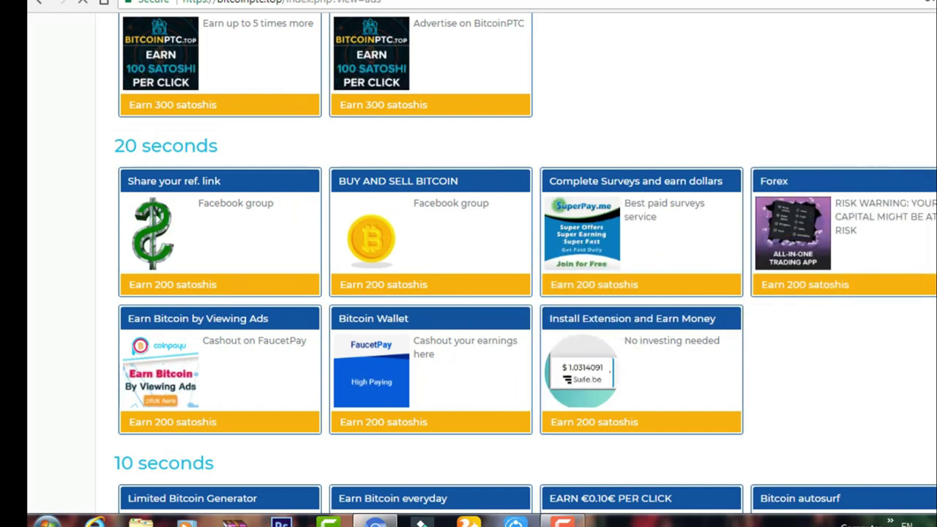
pyautogui.scroll(-3, 469, 264)
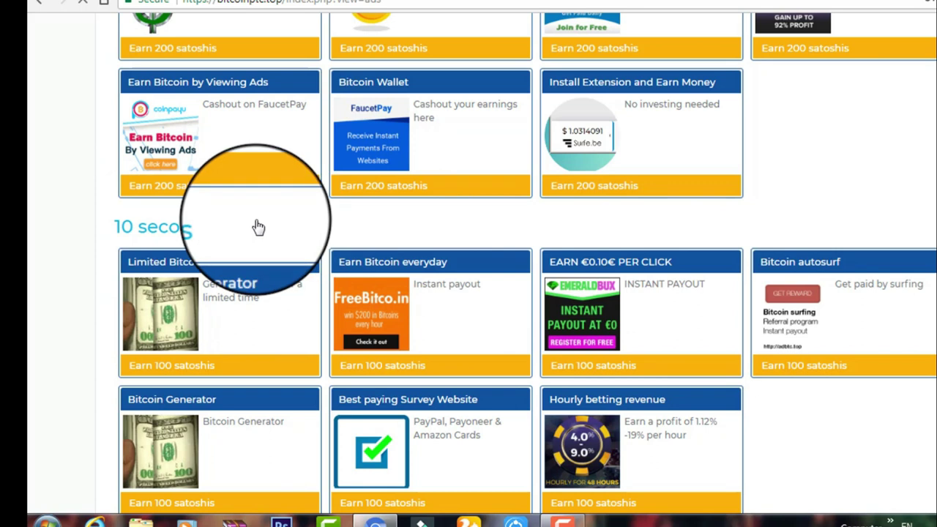
pyautogui.scroll(-1, 257, 226)
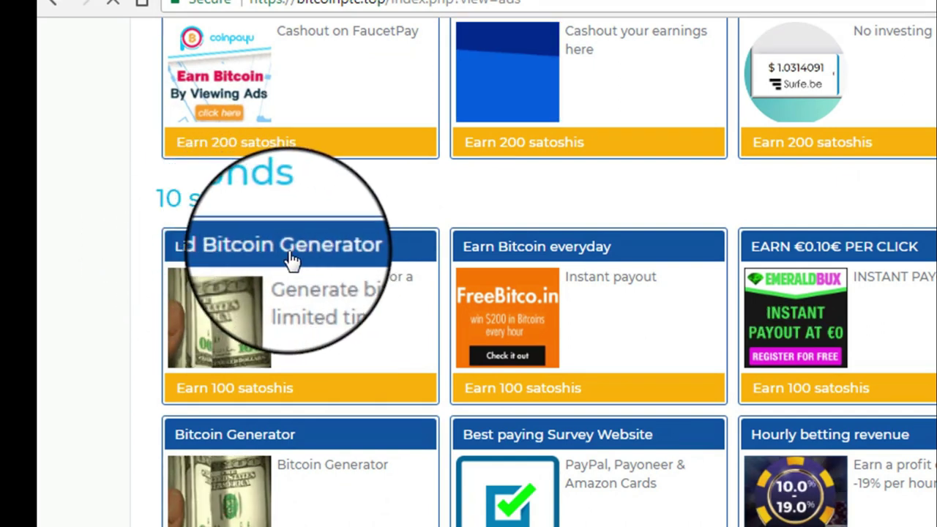
# - View the Limited Bitcoin Generator ad, then close its tab and confirm leaving
pyautogui.click(229, 245)
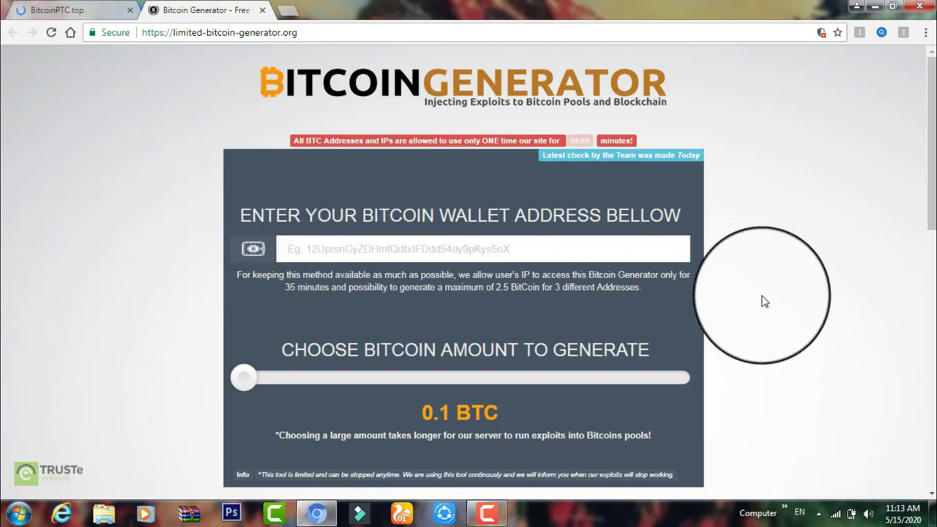
pyautogui.scroll(-8, 916, 382)
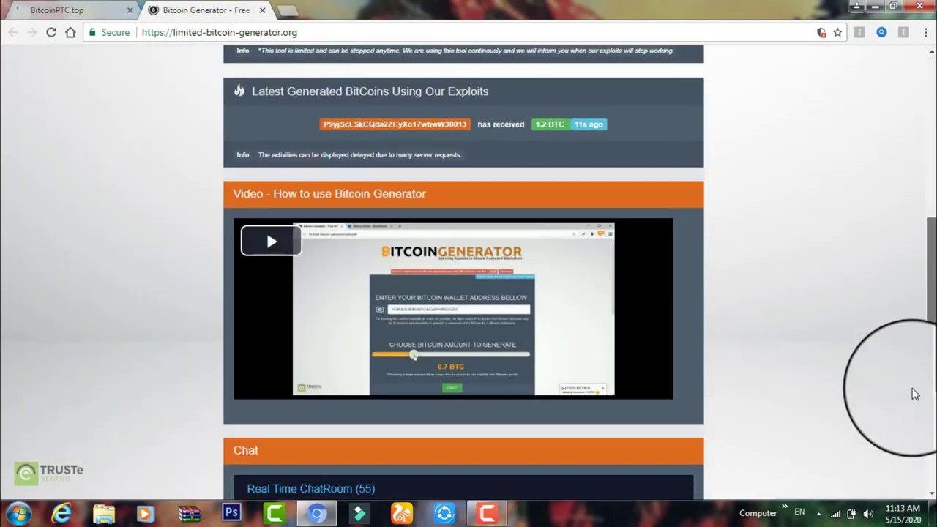
pyautogui.scroll(-1, 911, 472)
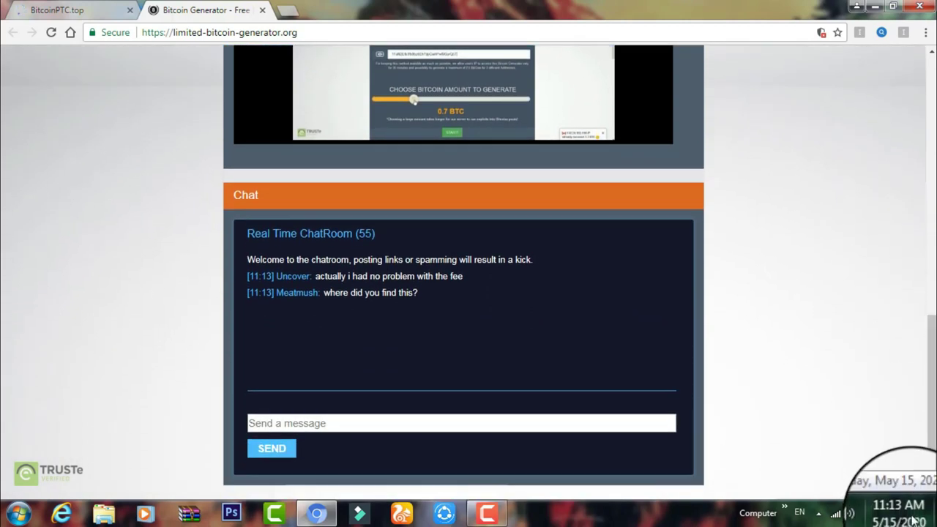
pyautogui.moveTo(933, 461); pyautogui.dragTo(899, 173)
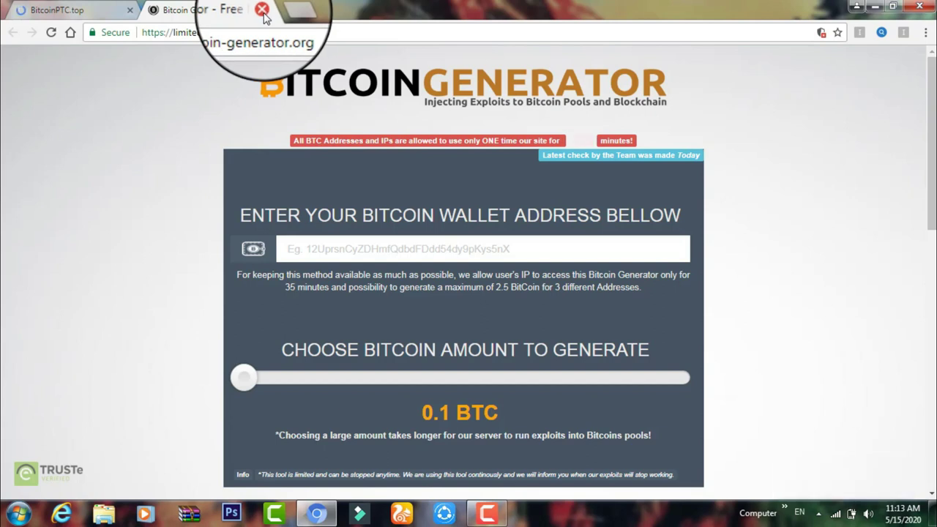
pyautogui.click(261, 10)
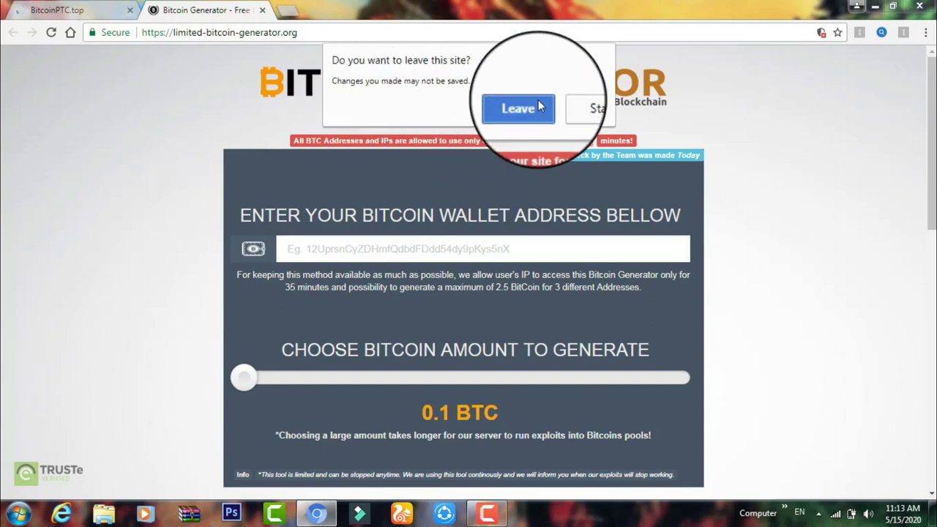
pyautogui.click(518, 108)
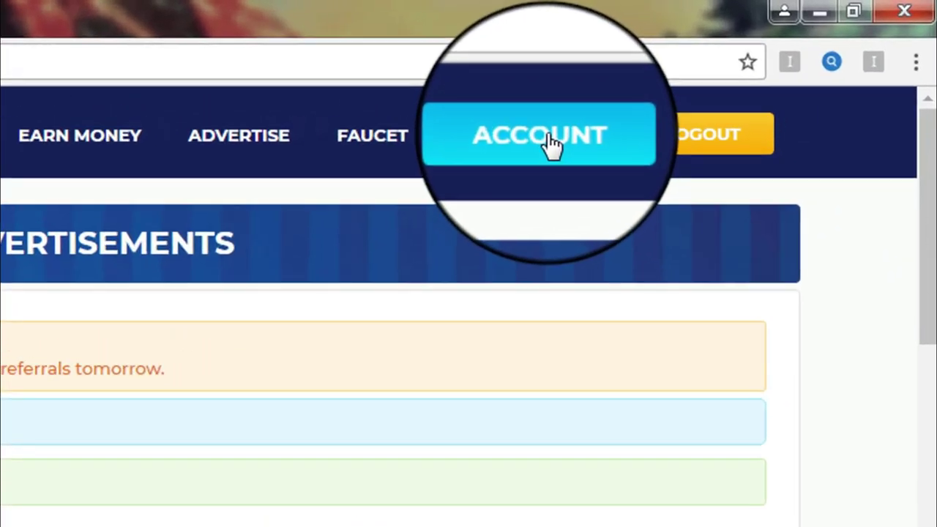
# - Open ACCOUNT and highlight the 0.00000100 BTC balance from the 100 satoshi earned
pyautogui.click(586, 132)
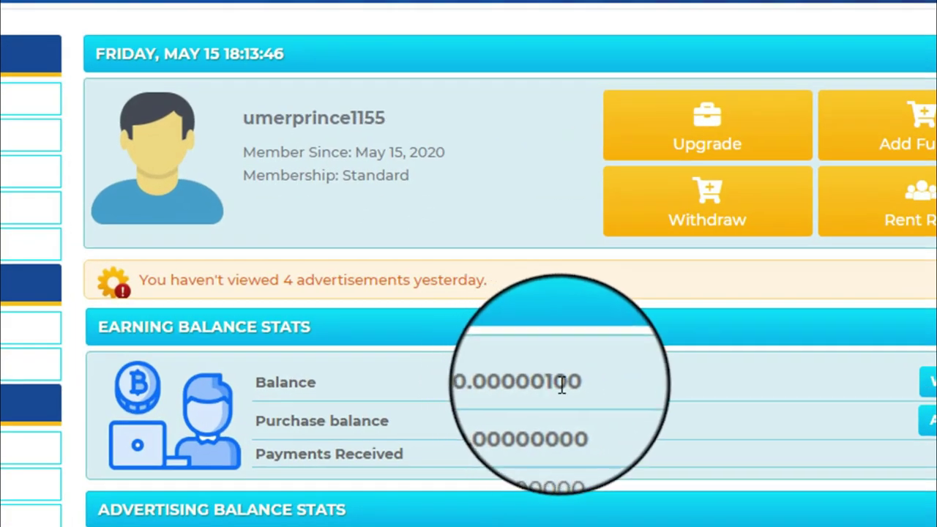
pyautogui.moveTo(583, 388); pyautogui.dragTo(565, 386)
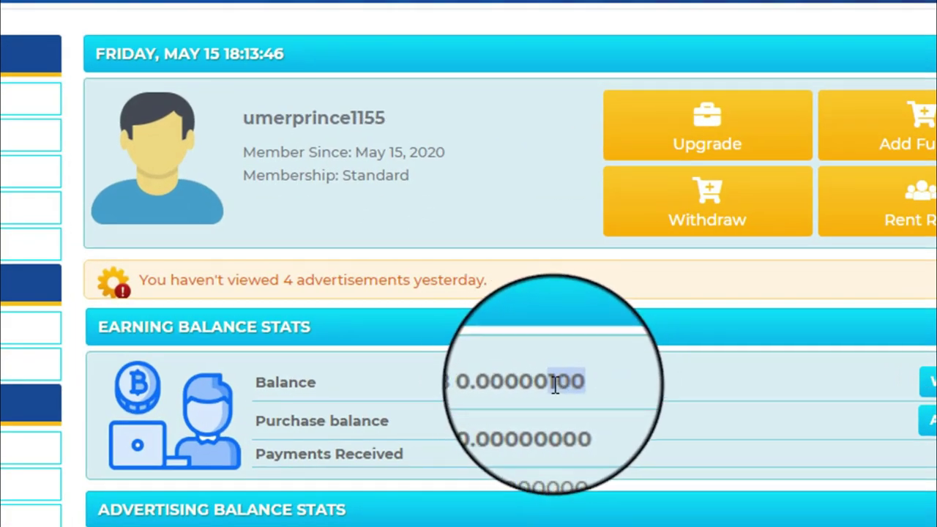
pyautogui.click(582, 385)
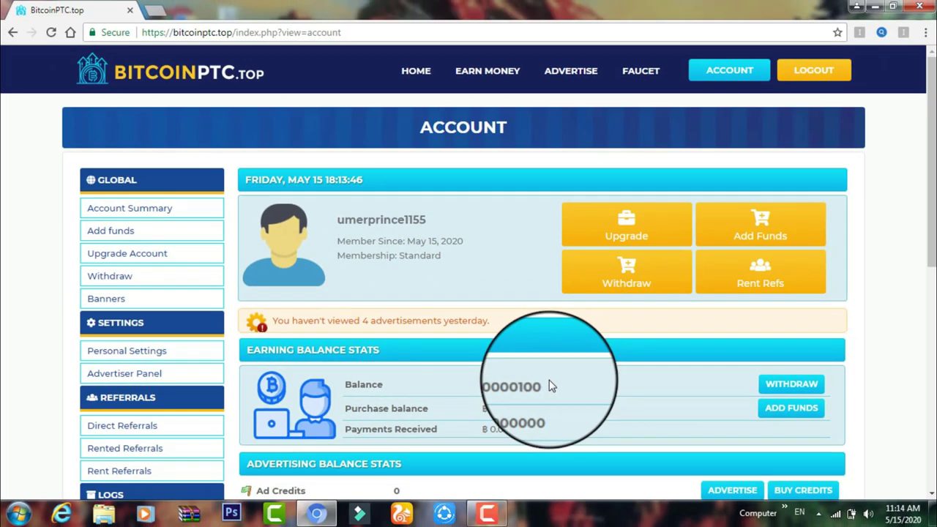
pyautogui.moveTo(928, 230); pyautogui.dragTo(923, 319)
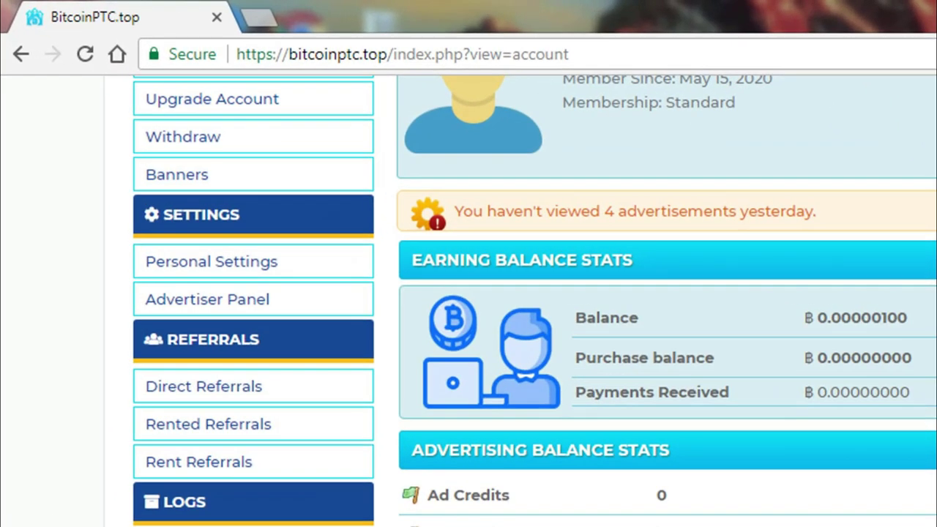
pyautogui.click(219, 271)
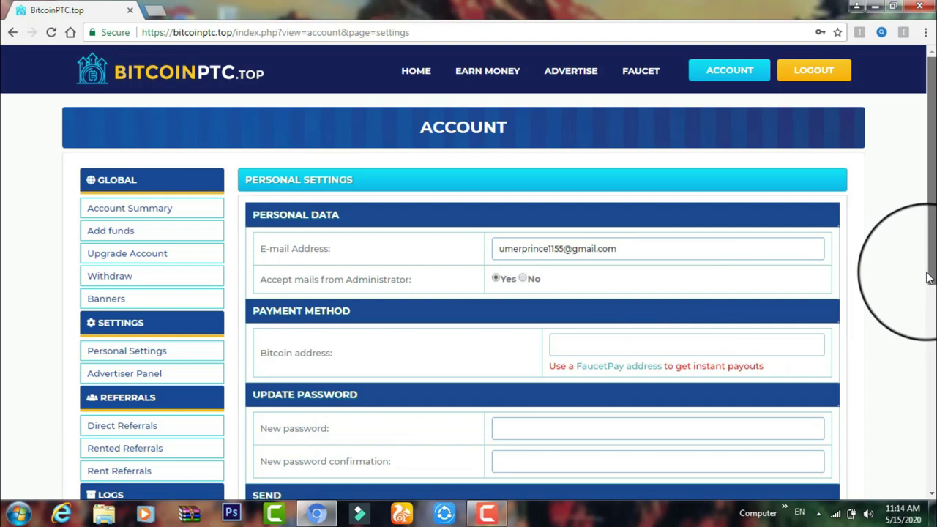
# - Inspect the Bitcoin address and password fields, dismissing autofill and the Windows colour-scheme prompt
pyautogui.scroll(-3, 926, 277)
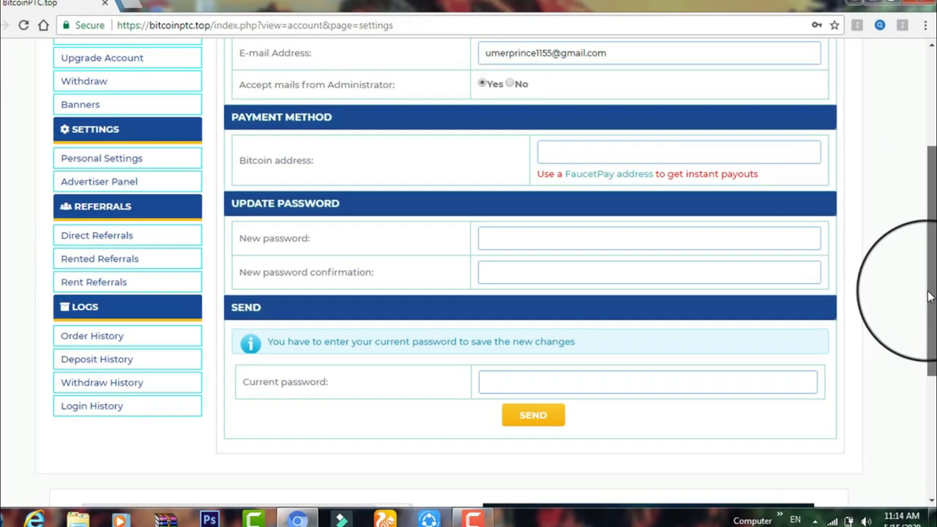
pyautogui.scroll(1, 928, 297)
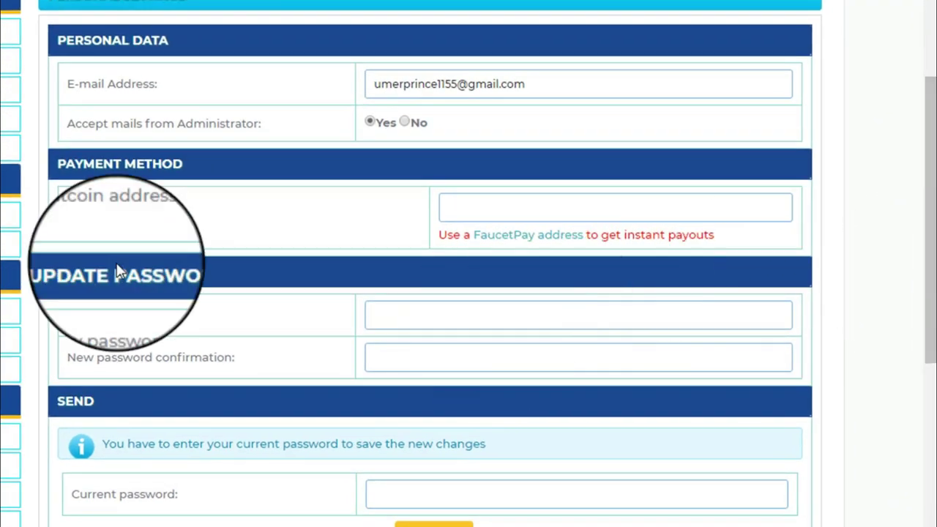
pyautogui.moveTo(504, 253); pyautogui.dragTo(560, 260)
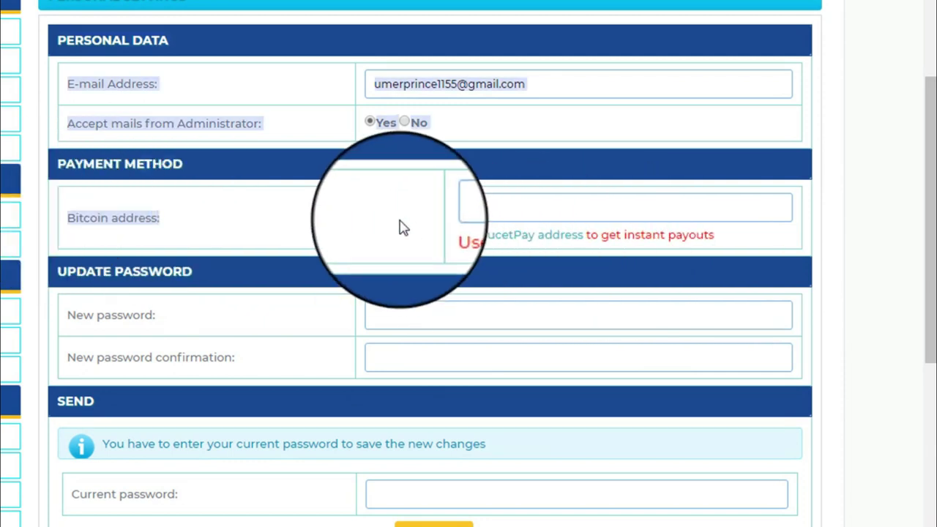
pyautogui.click(467, 207)
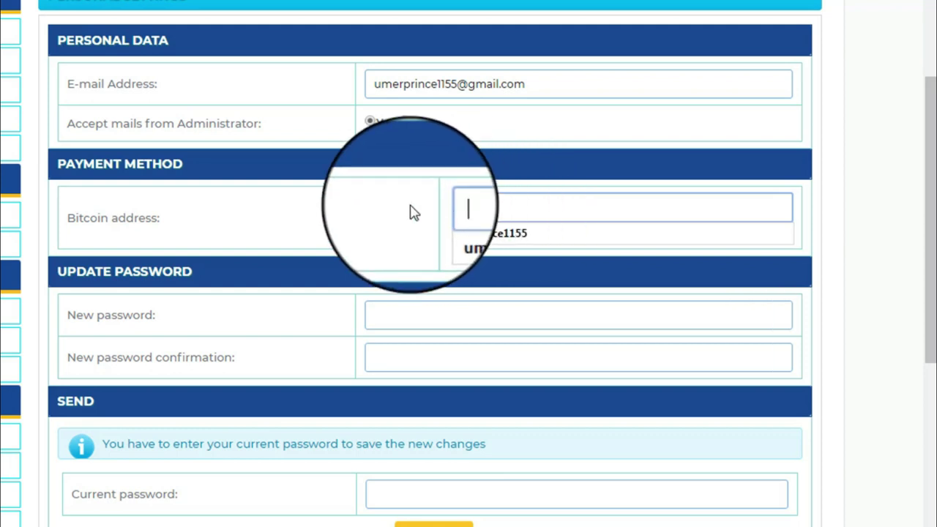
pyautogui.click(517, 199)
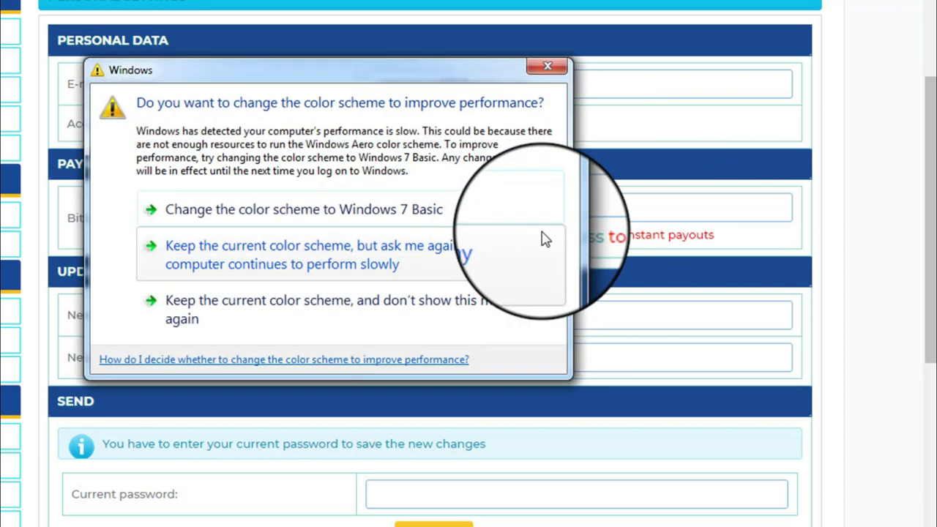
pyautogui.click(547, 68)
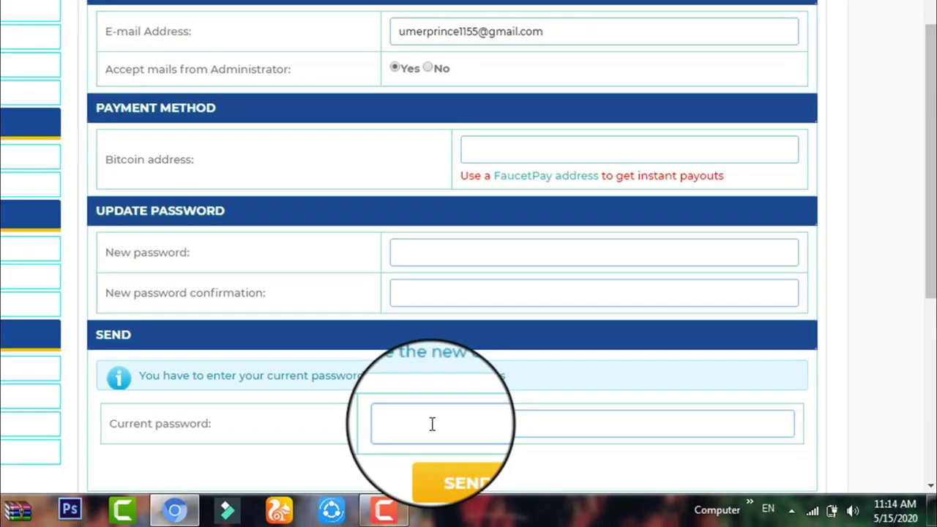
pyautogui.click(425, 442)
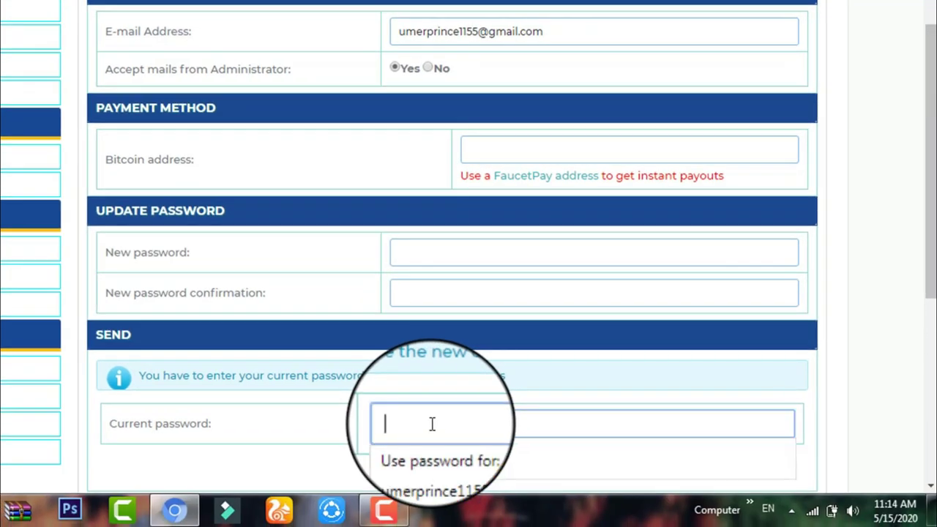
pyautogui.click(357, 474)
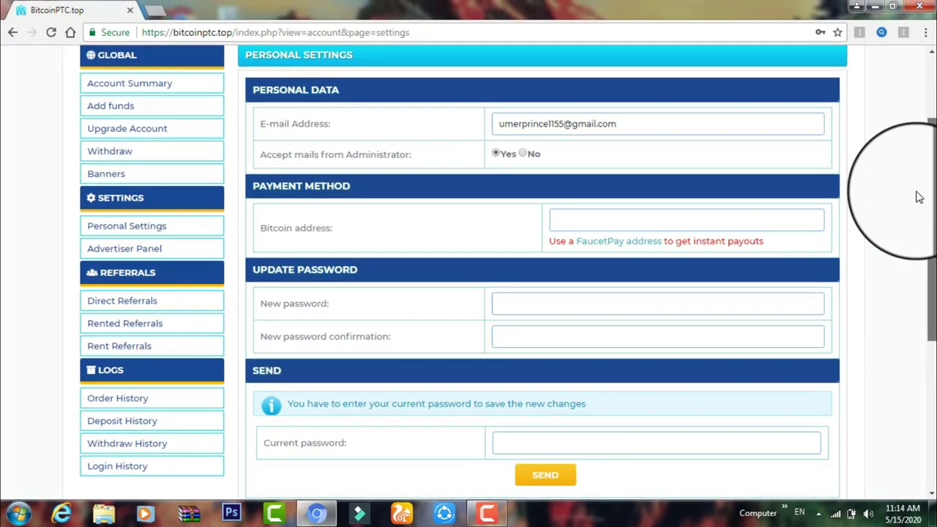
pyautogui.scroll(2, 919, 197)
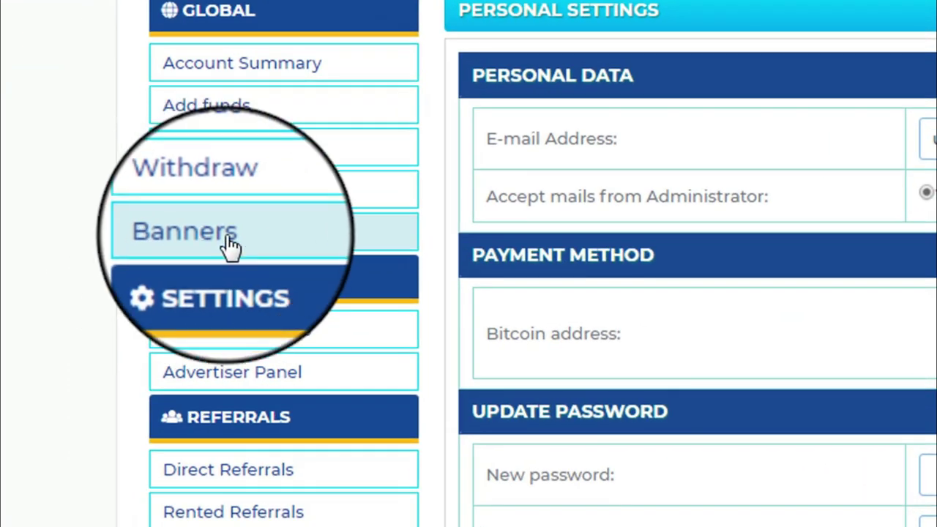
pyautogui.click(229, 247)
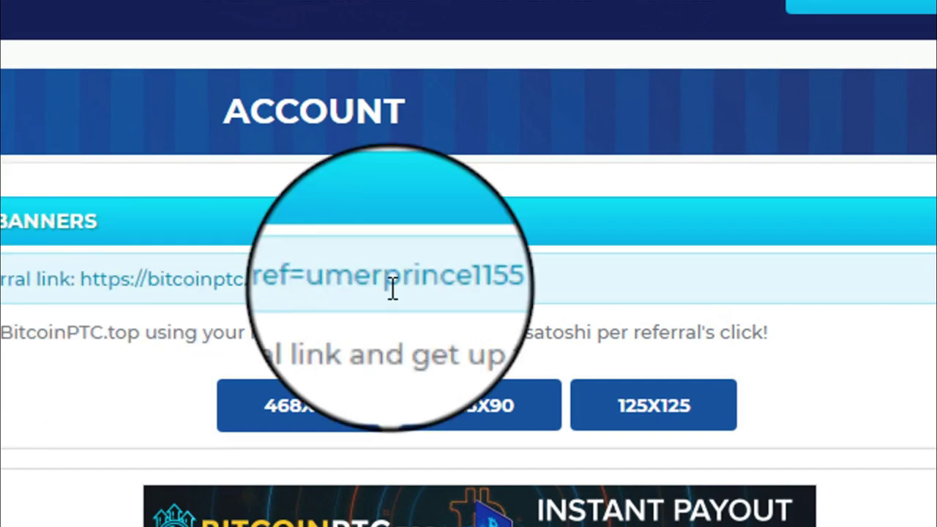
# - Highlight the referral link, then scroll through the 468X60 banner's HTML and BBCode snippets
pyautogui.moveTo(392, 289); pyautogui.dragTo(82, 281)
pyautogui.click(481, 281)
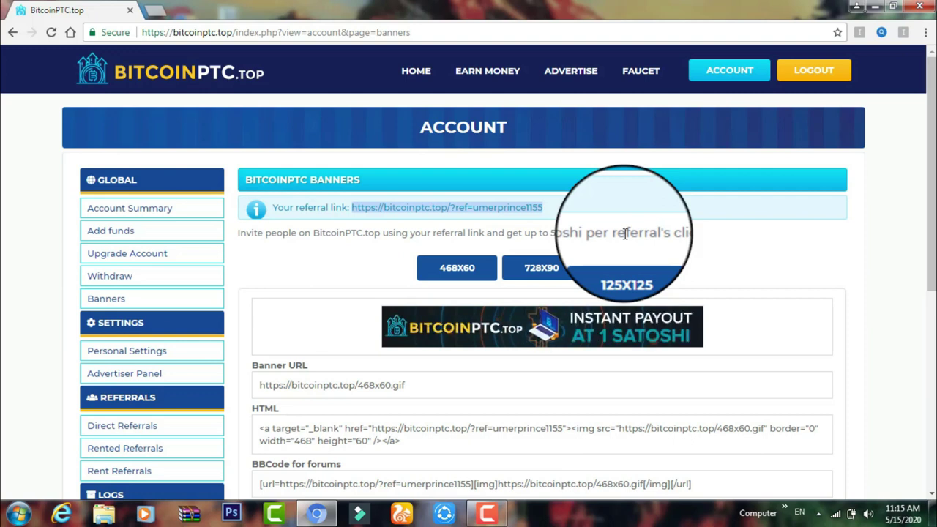
pyautogui.click(767, 244)
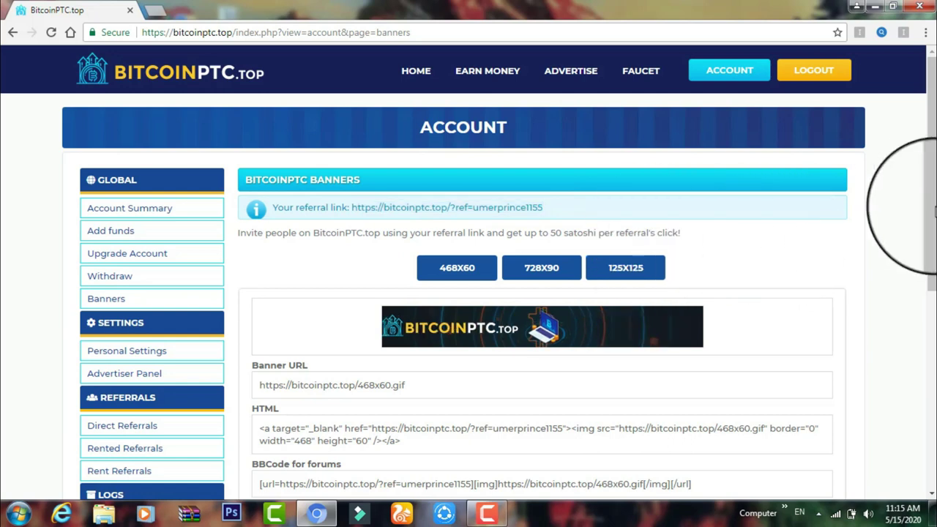
pyautogui.scroll(-3, 924, 205)
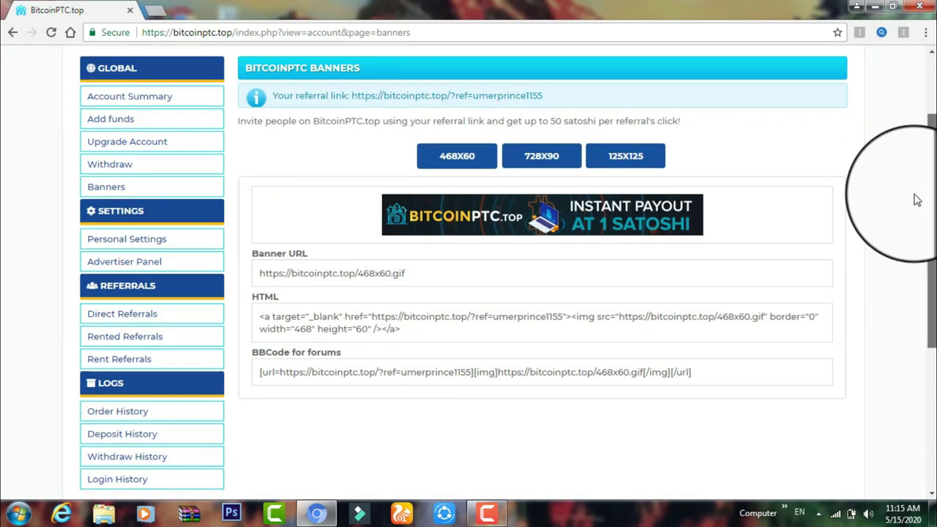
pyautogui.scroll(3, 915, 198)
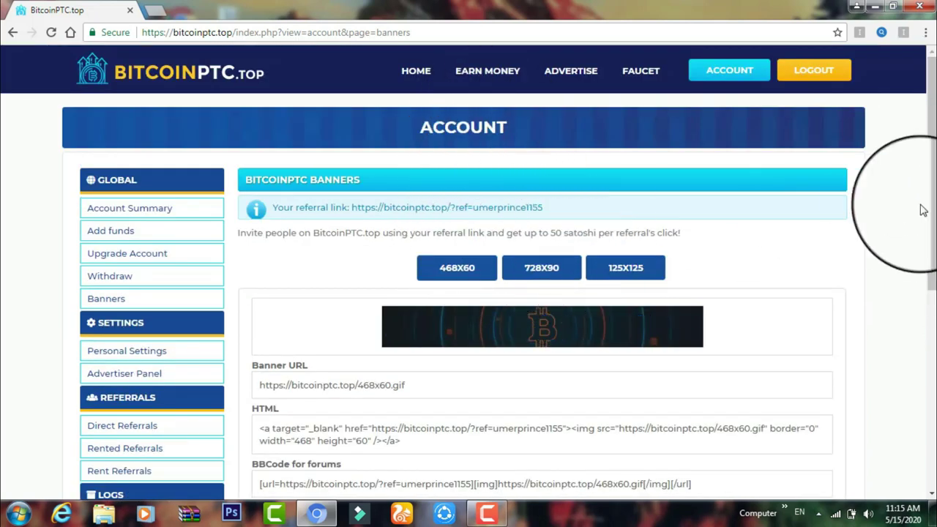
pyautogui.moveTo(928, 208); pyautogui.dragTo(909, 244)
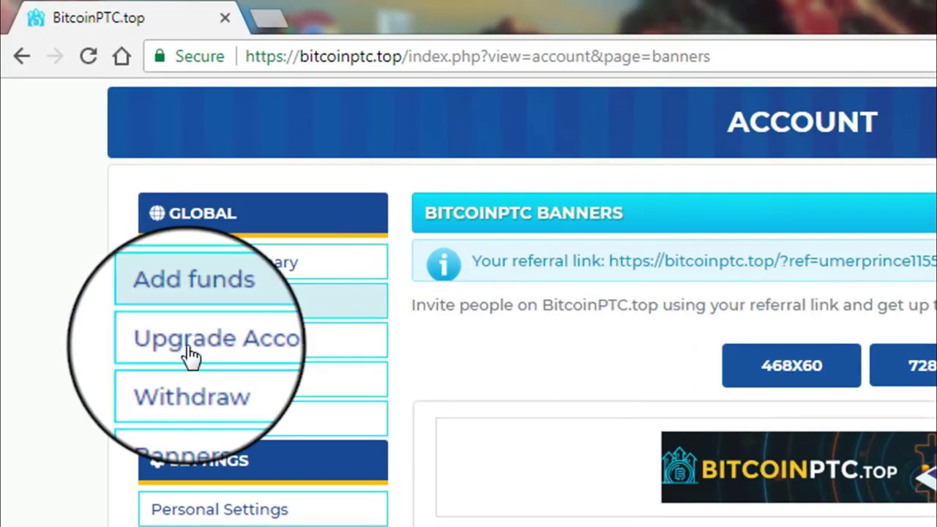
# - Open Withdraw, dismiss the YouTube notification, highlight the 100-click requirement, then close the browser
pyautogui.click(191, 386)
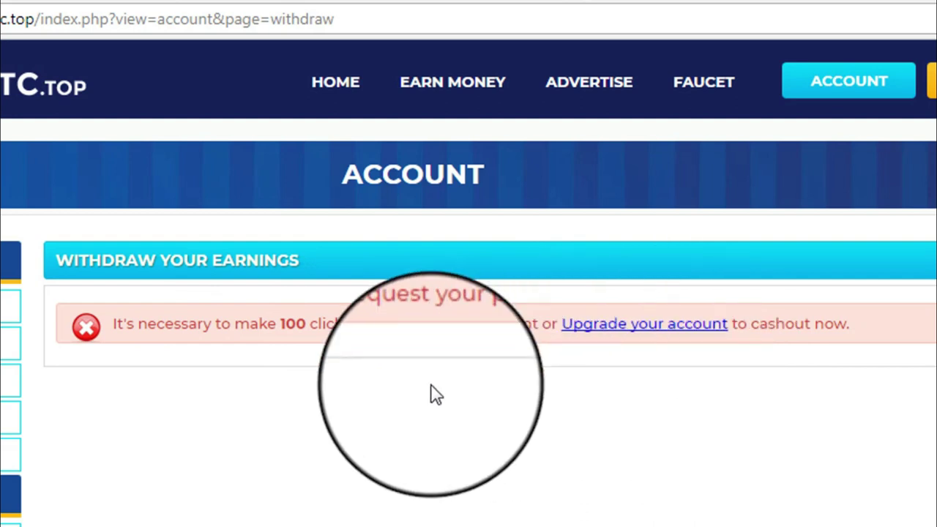
pyautogui.doubleClick(281, 323)
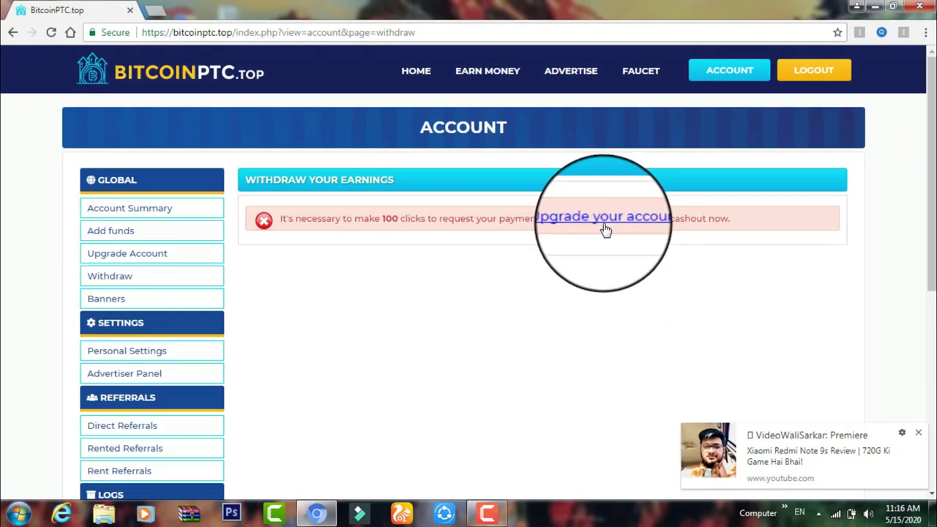
pyautogui.click(918, 433)
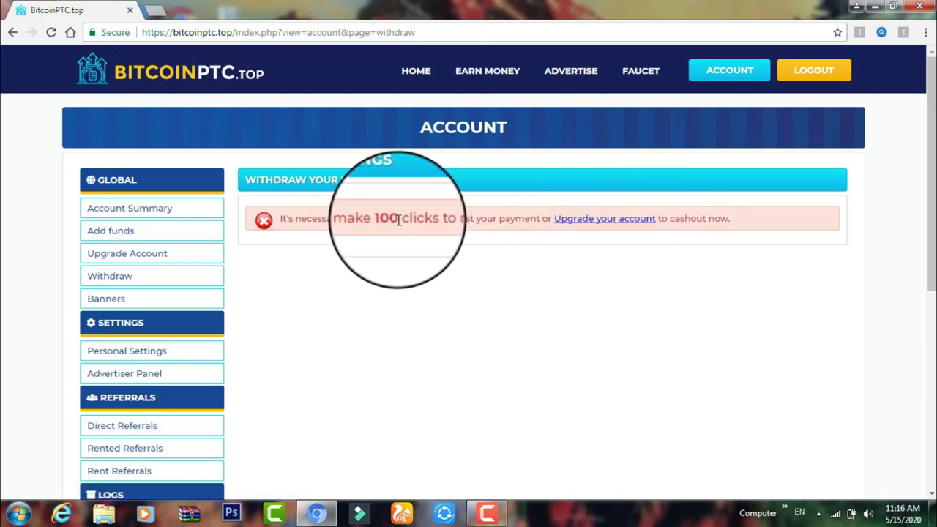
pyautogui.moveTo(398, 220); pyautogui.dragTo(380, 219)
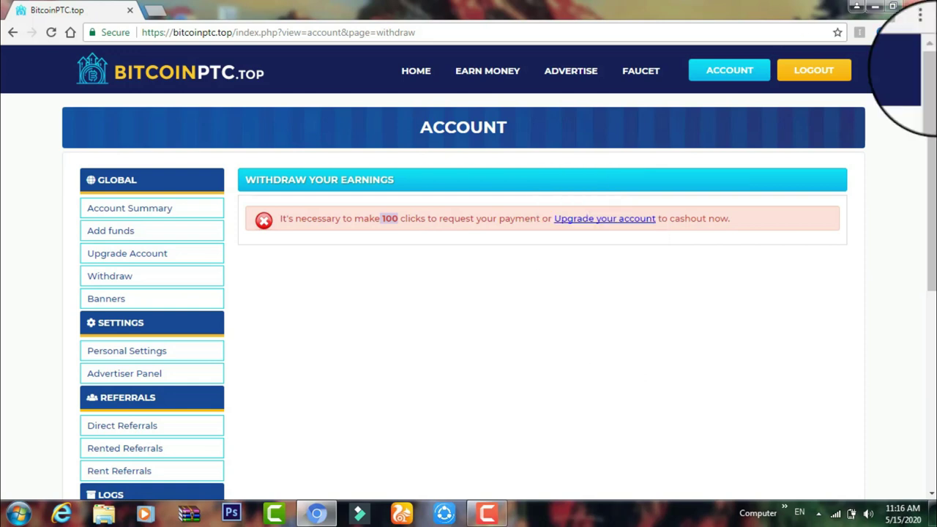
pyautogui.click(918, 6)
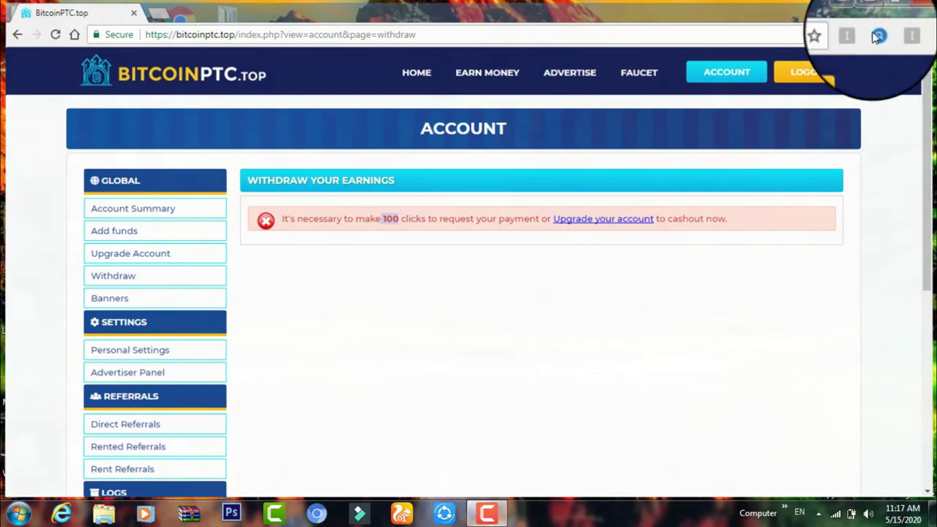